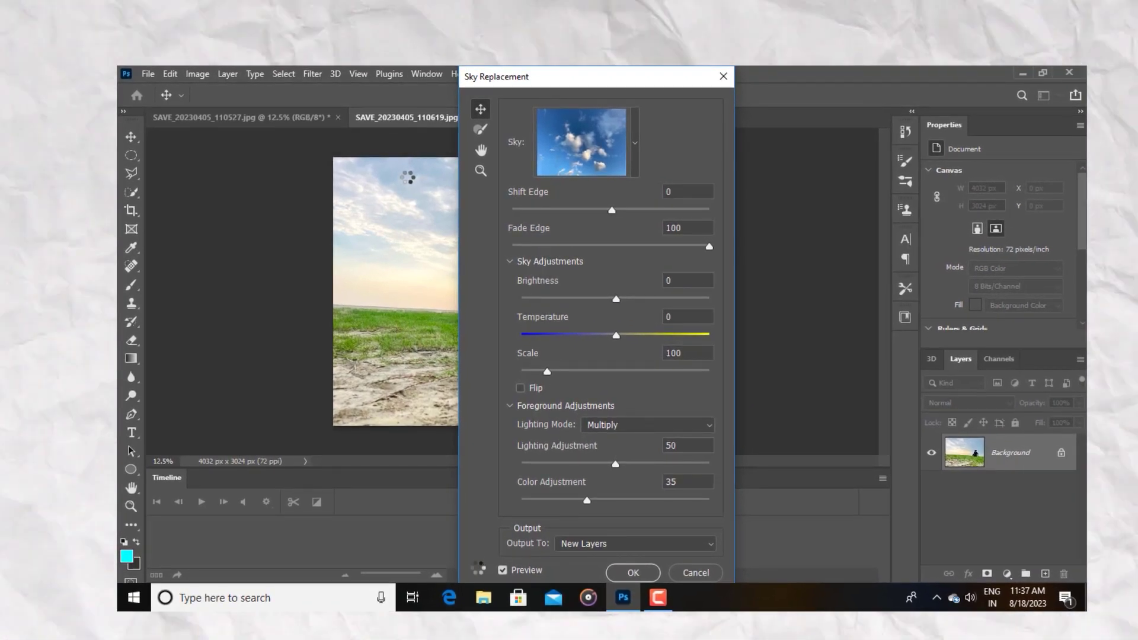
Set the sky replacement's Shift Edge to -6 and the sky's Brightness to 14
{"action": "left_click_drag", "start_coordinate": [551, 81], "coordinate": [840, 115]}
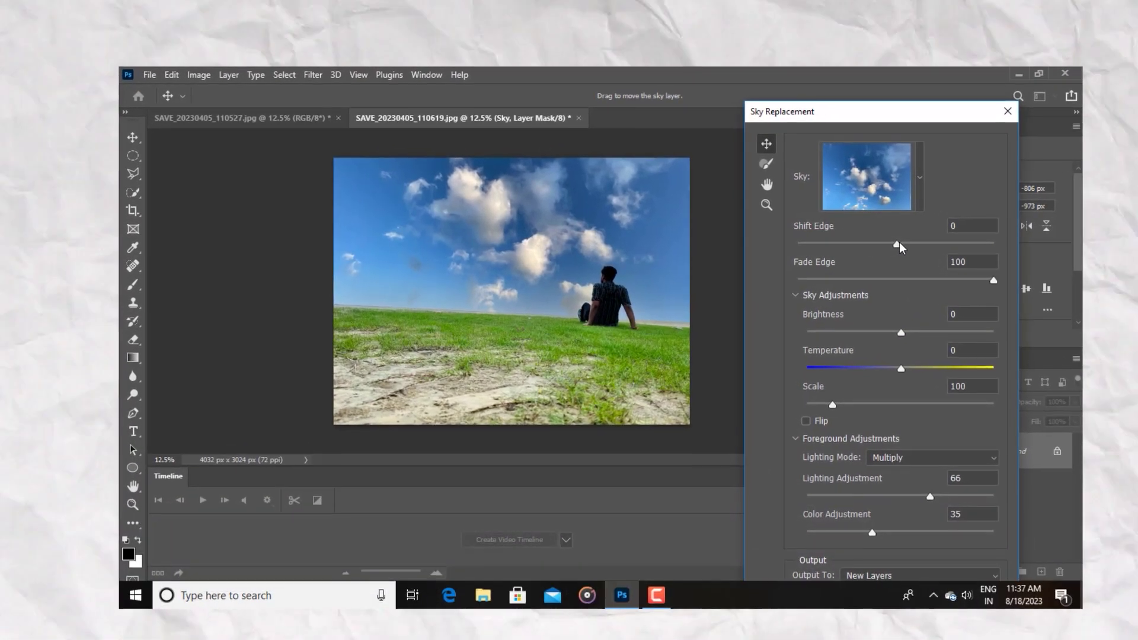
{"action": "left_click_drag", "start_coordinate": [897, 243], "coordinate": [890, 243]}
{"action": "left_click_drag", "start_coordinate": [901, 332], "coordinate": [913, 333]}
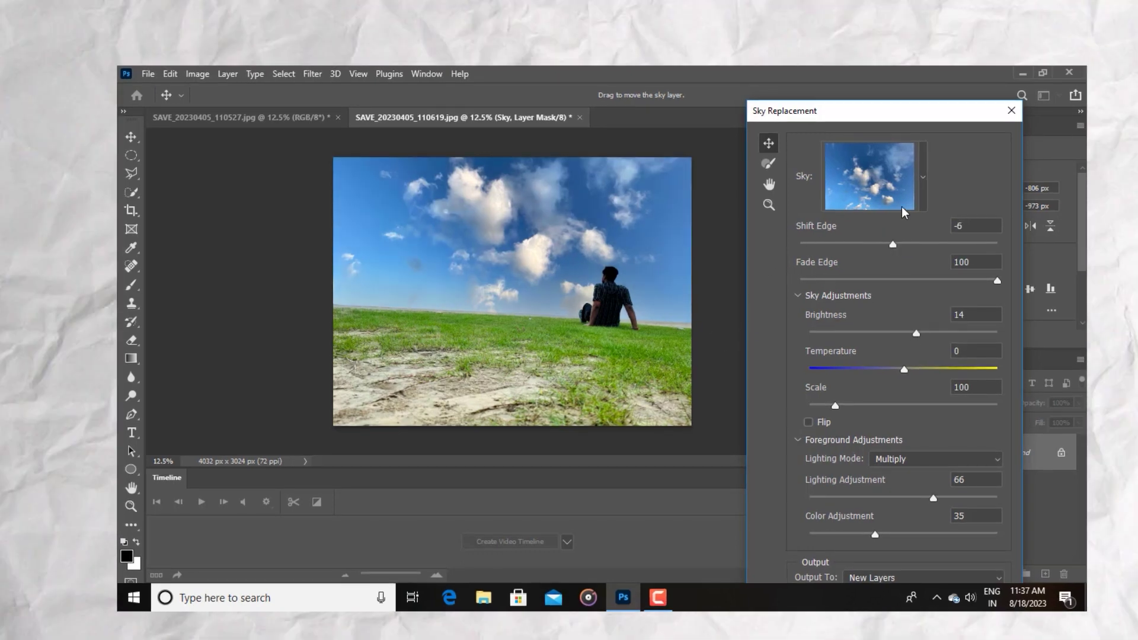
Replace the sky with the pale grey cloud preset directly after the current blue sky preset
{"action": "left_click", "coordinate": [922, 184]}
{"action": "scroll", "coordinate": [854, 439], "scroll_direction": "down", "scroll_amount": 3}
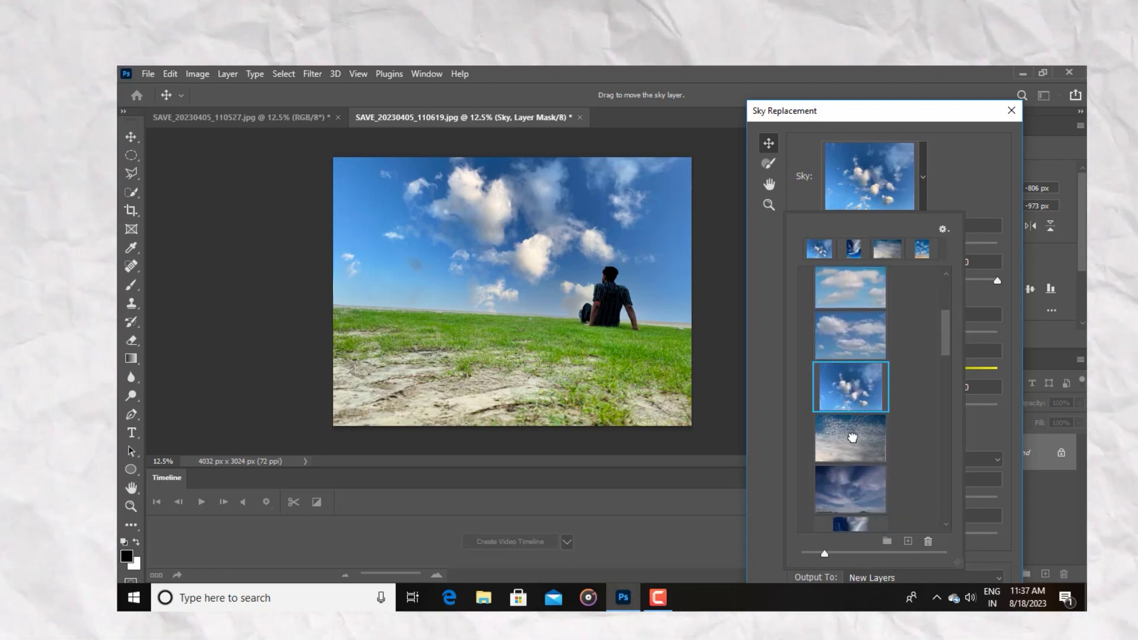
{"action": "left_click", "coordinate": [853, 442]}
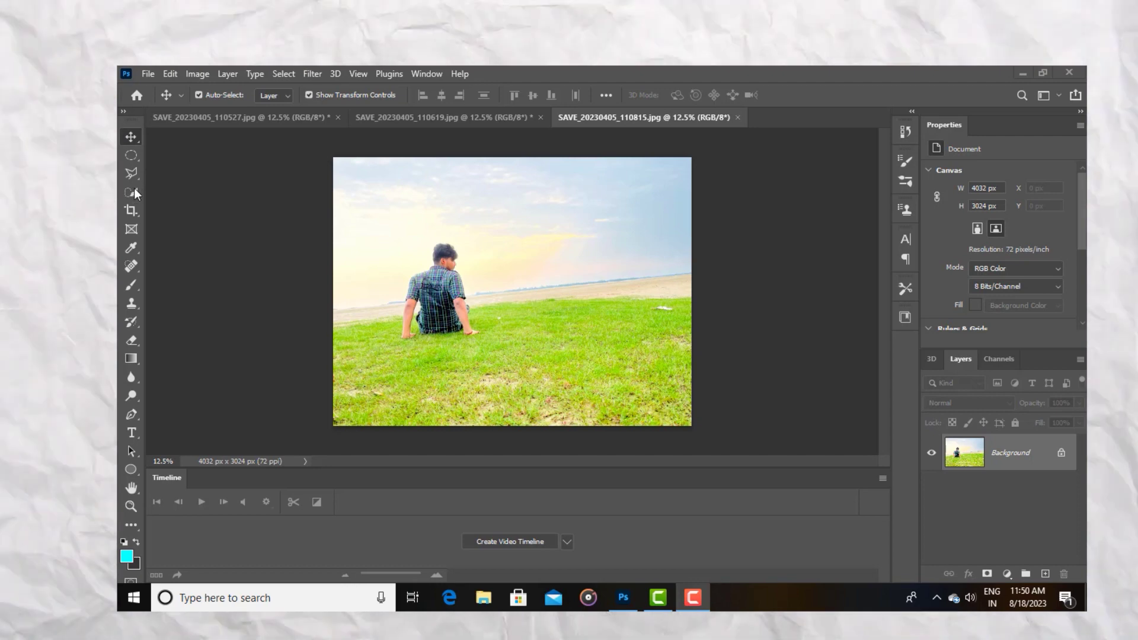
Select the seated man with Select Subject and accept the selection through Select and Mask
{"action": "left_click", "coordinate": [133, 189]}
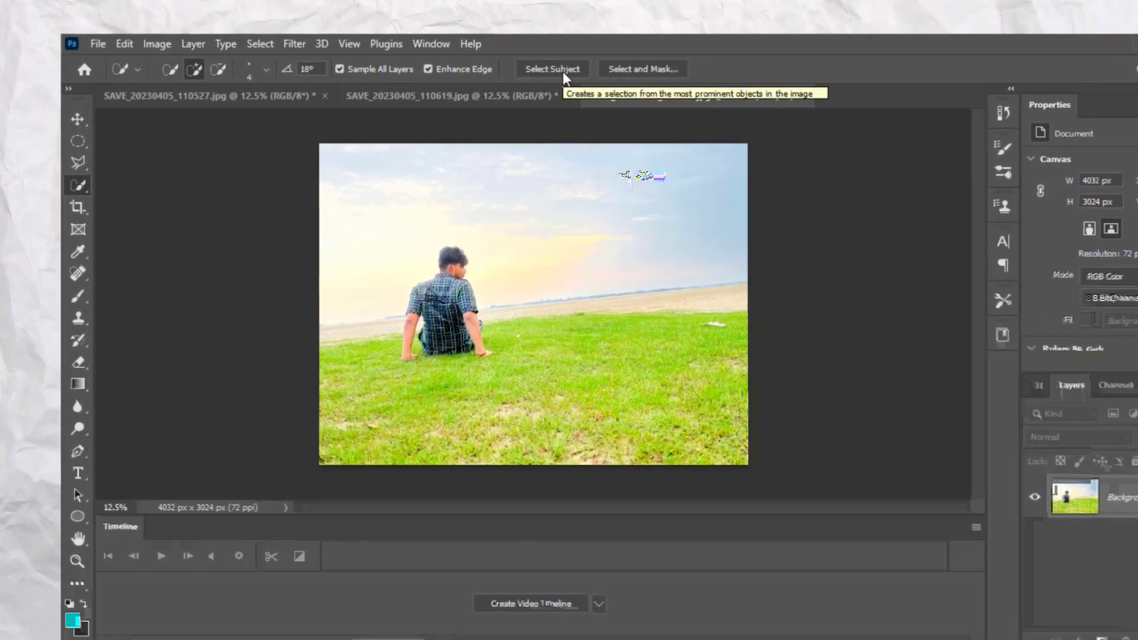
{"action": "left_click", "coordinate": [563, 70]}
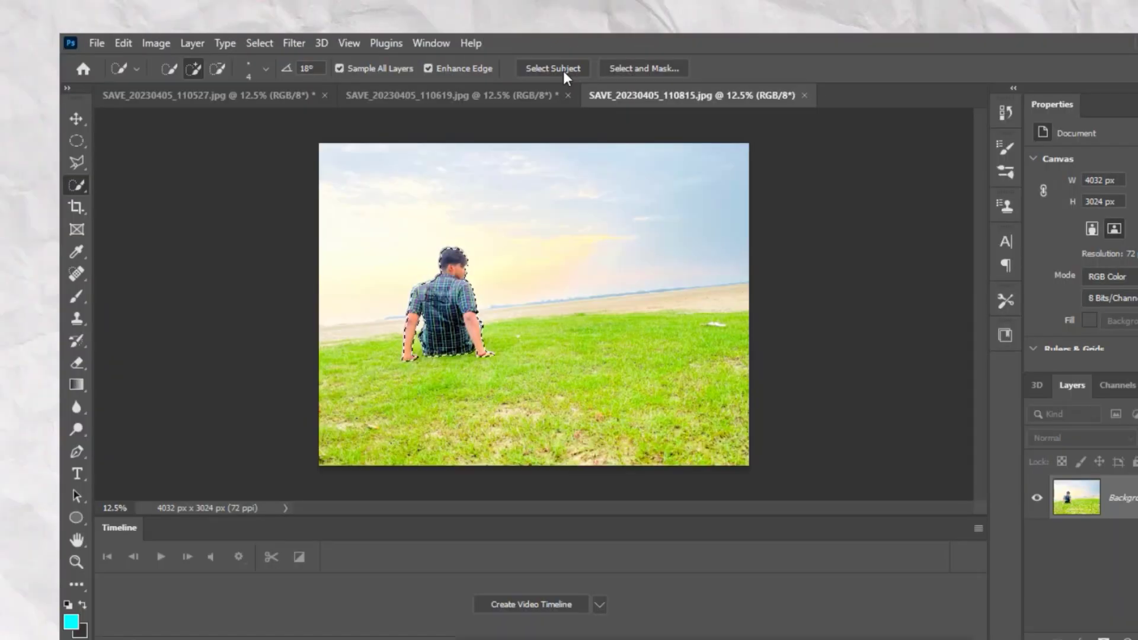
{"action": "key", "text": "ctrl+plus"}
{"action": "key", "text": "ctrl+plus"}
{"action": "key", "text": "ctrl+plus"}
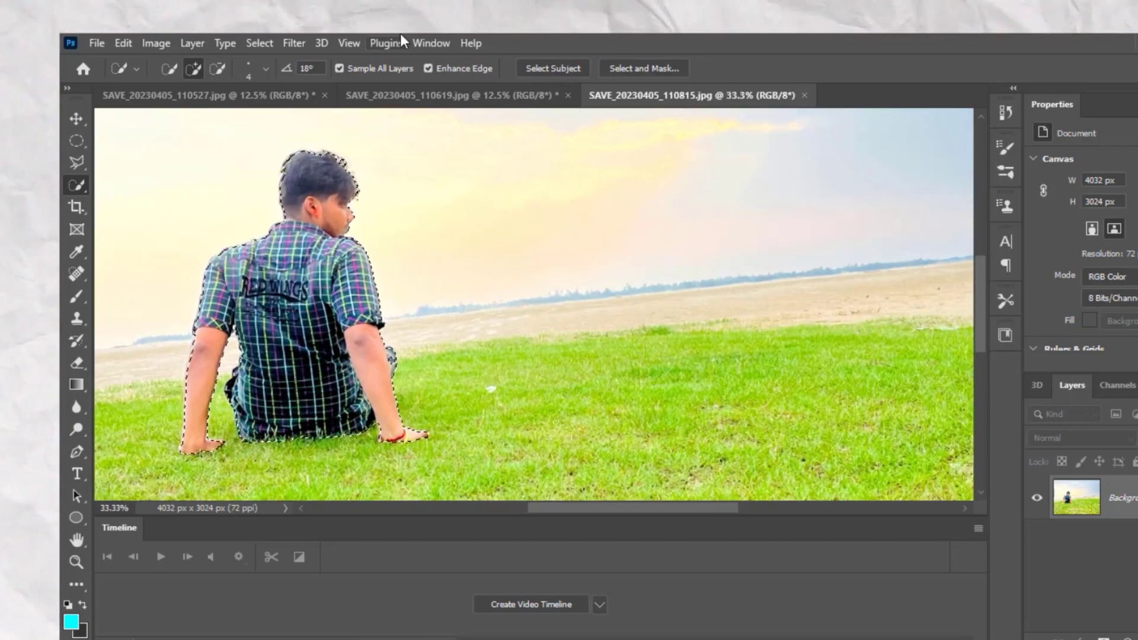
{"action": "left_click", "coordinate": [646, 68]}
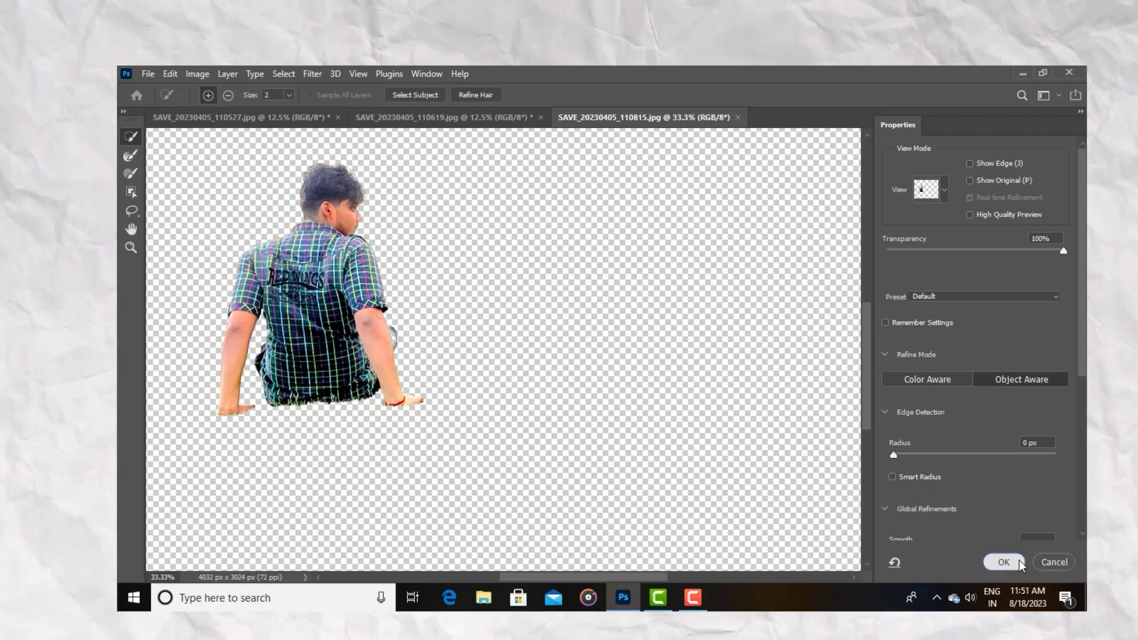
{"action": "left_click", "coordinate": [1003, 562]}
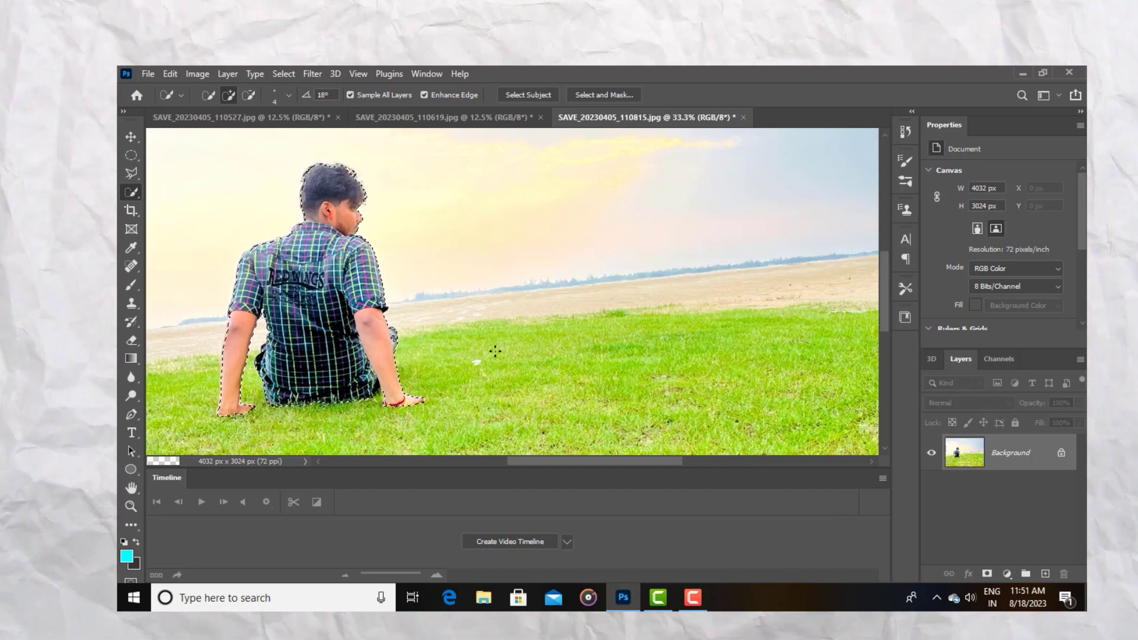
Cut the selected man out of the background and paste him onto a new layer
{"action": "key", "text": "ctrl+BackSpace"}
{"action": "key", "text": "ctrl+d"}
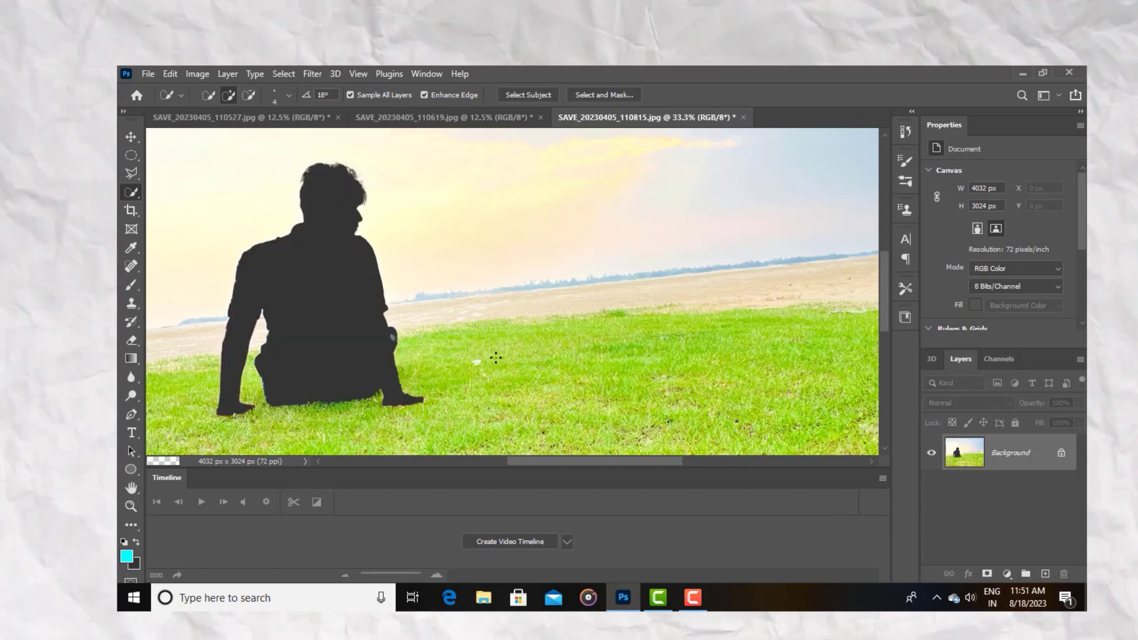
{"action": "key", "text": "ctrl+v"}
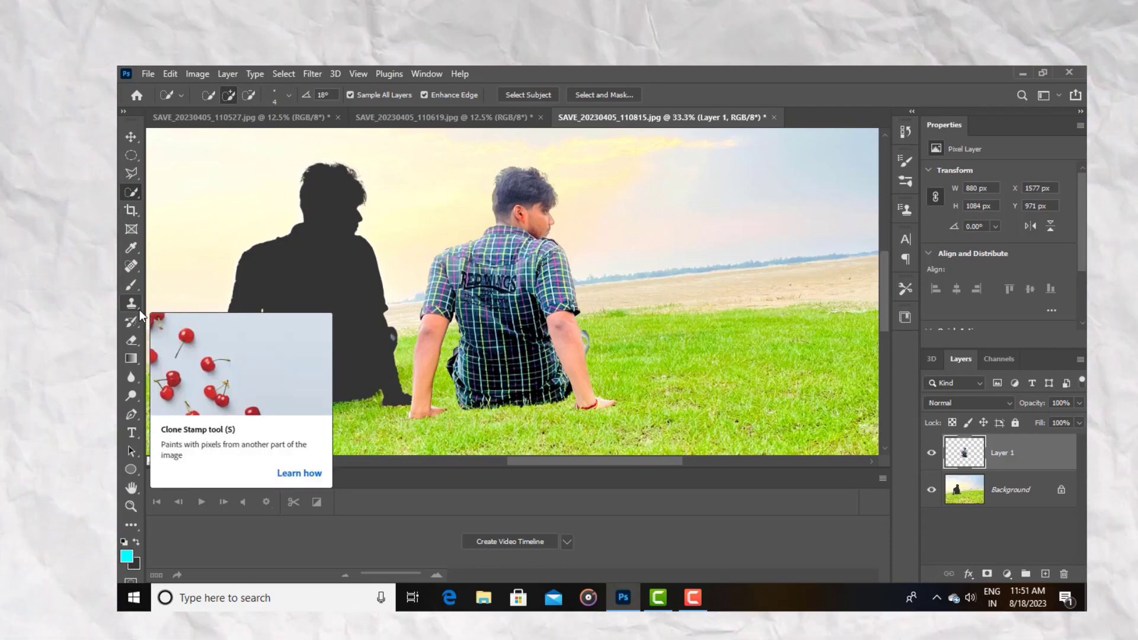
{"action": "key", "text": "ctrl+minus"}
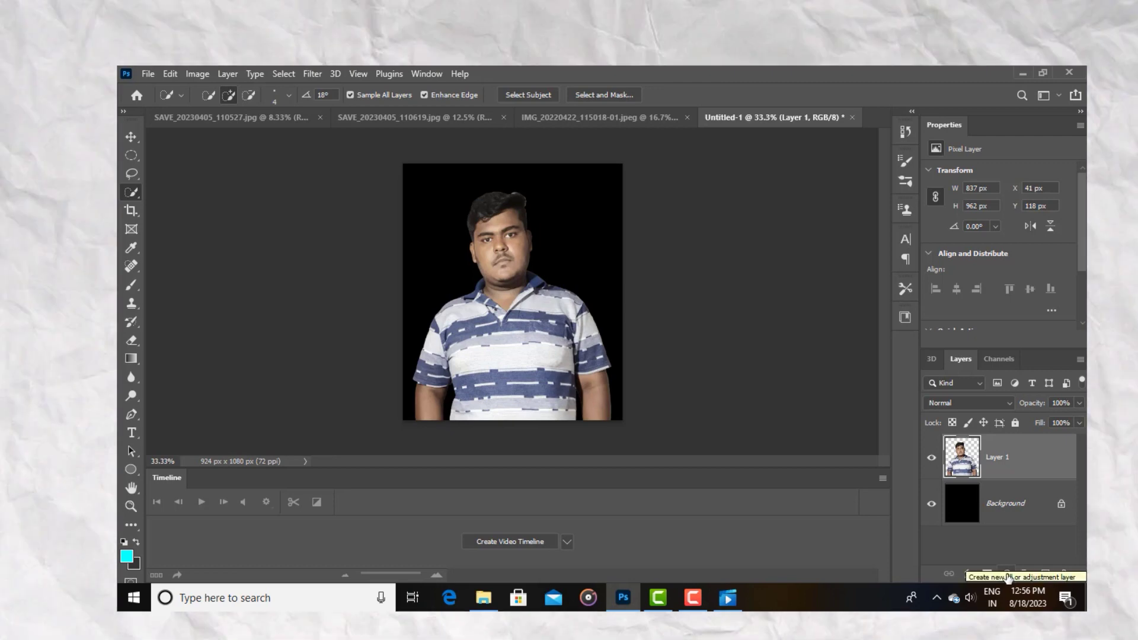
Add a gradient fill layer above the portrait with a linear gradient angled at 180°
{"action": "left_click", "coordinate": [1007, 574]}
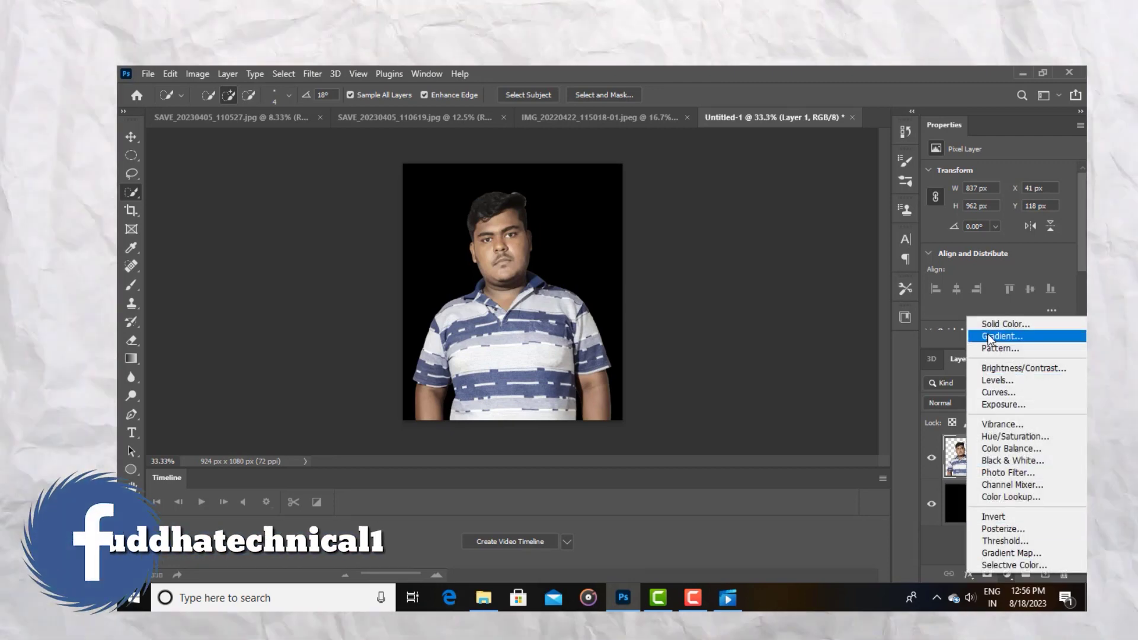
{"action": "left_click", "coordinate": [987, 336]}
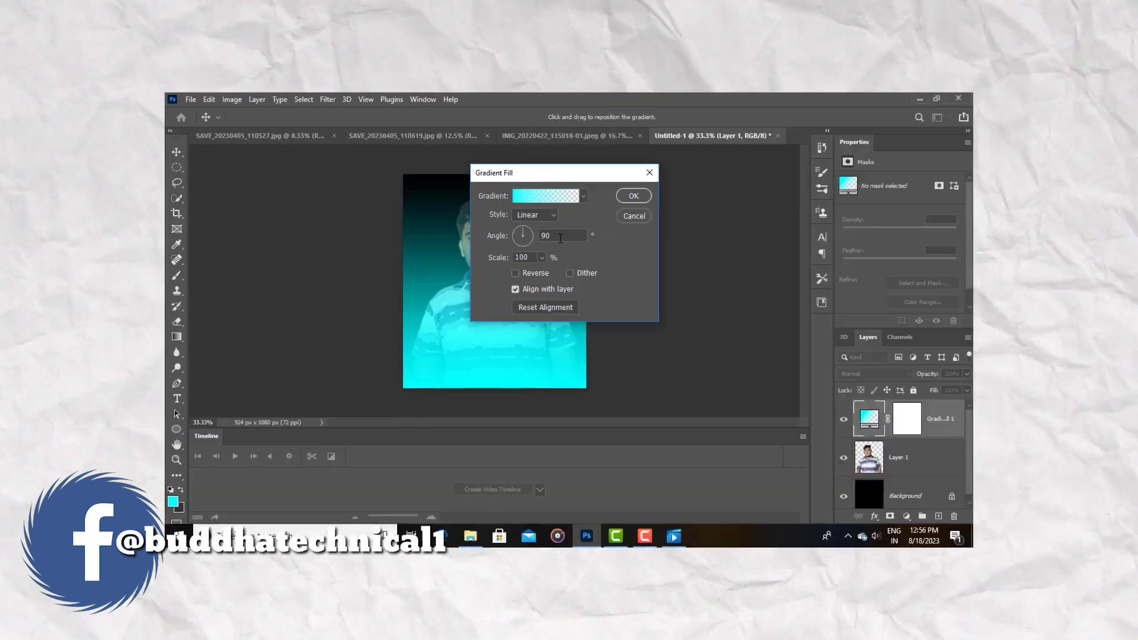
{"action": "left_click_drag", "start_coordinate": [587, 238], "coordinate": [464, 284]}
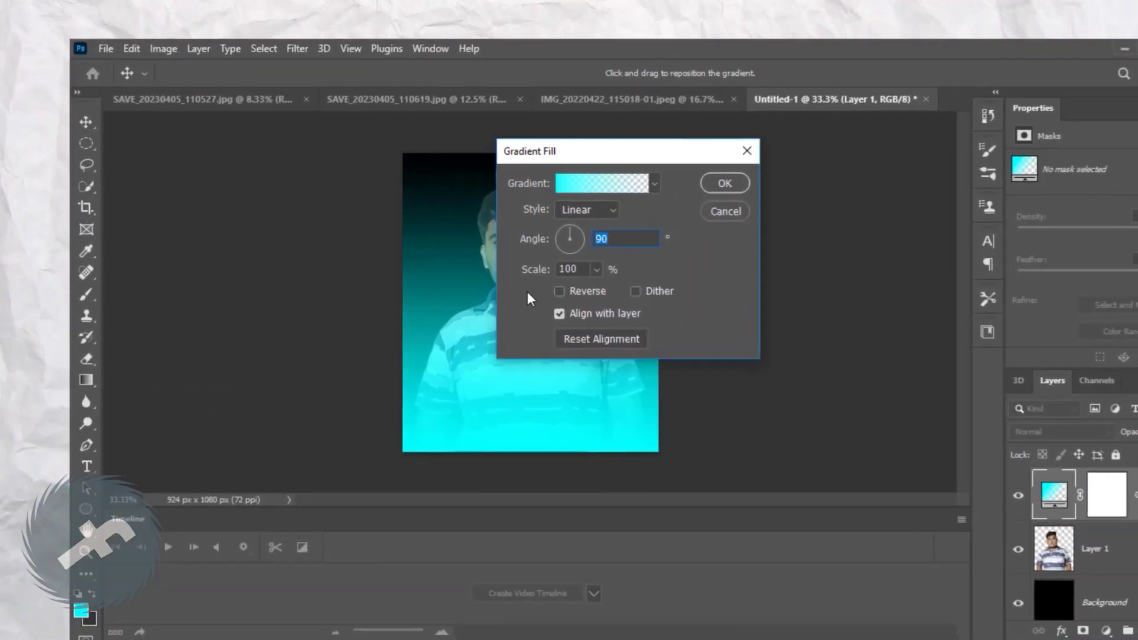
{"action": "type", "text": "180"}
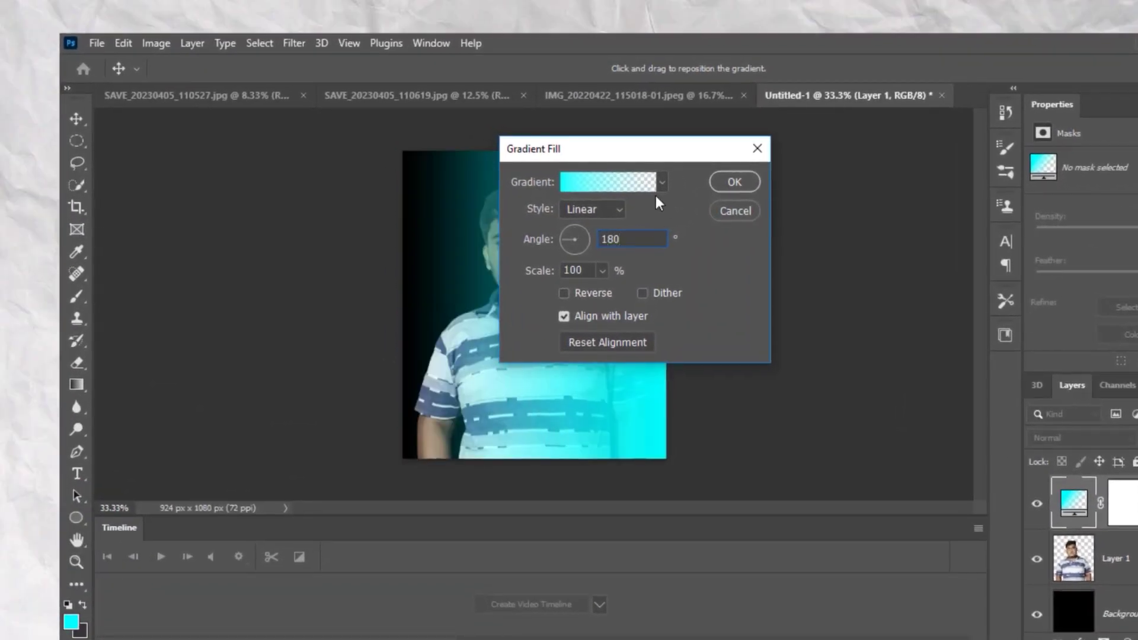
Change the gradient's starting colour stop to red ff3333 and apply the gradient fill
{"action": "left_click", "coordinate": [573, 187]}
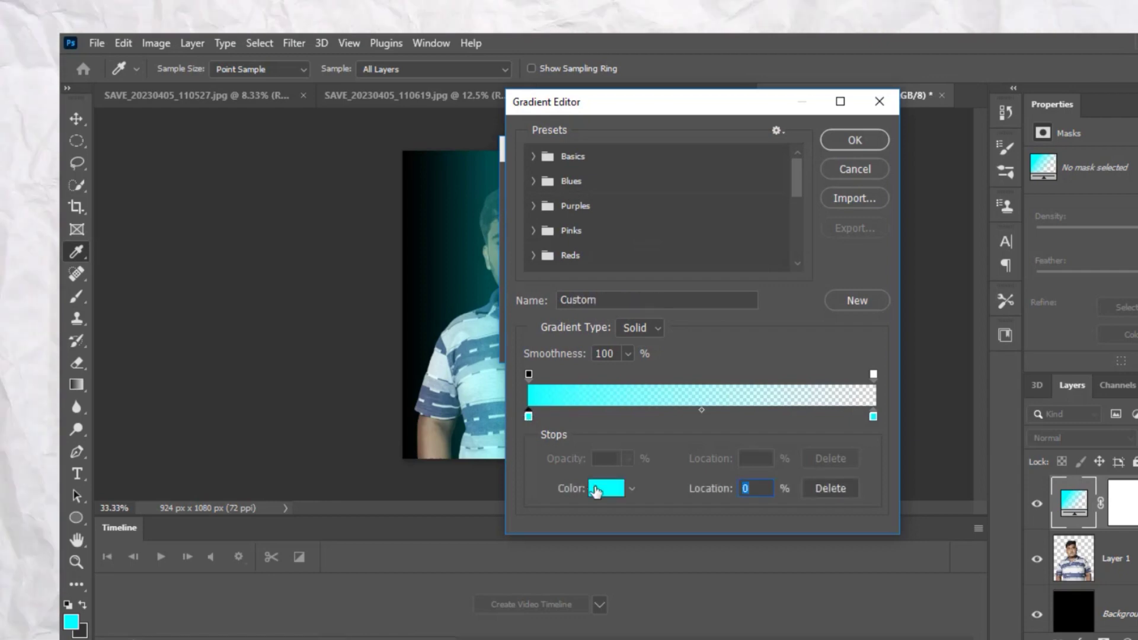
{"action": "left_click", "coordinate": [596, 491]}
{"action": "left_click_drag", "start_coordinate": [976, 363], "coordinate": [983, 266]}
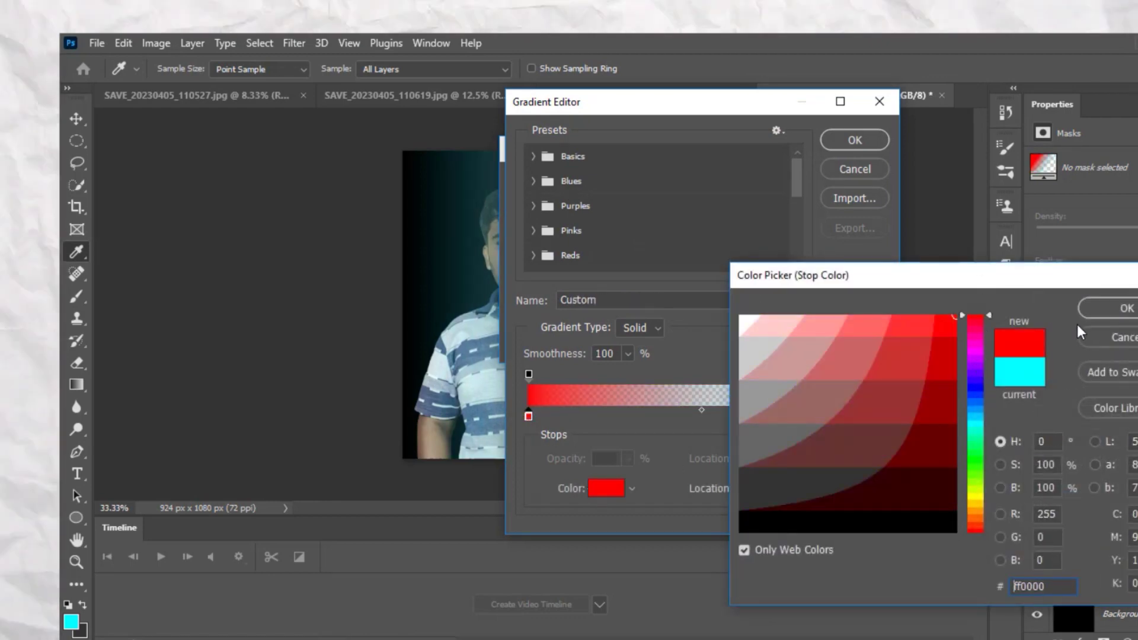
{"action": "left_click", "coordinate": [896, 319]}
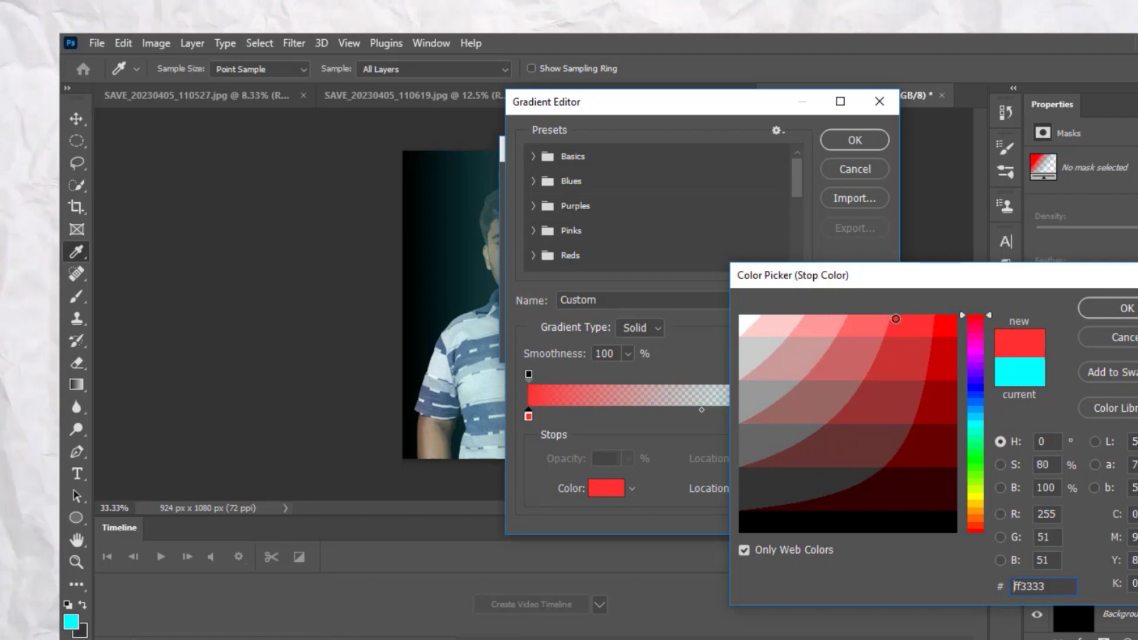
{"action": "left_click", "coordinate": [1101, 311]}
{"action": "left_click", "coordinate": [855, 141]}
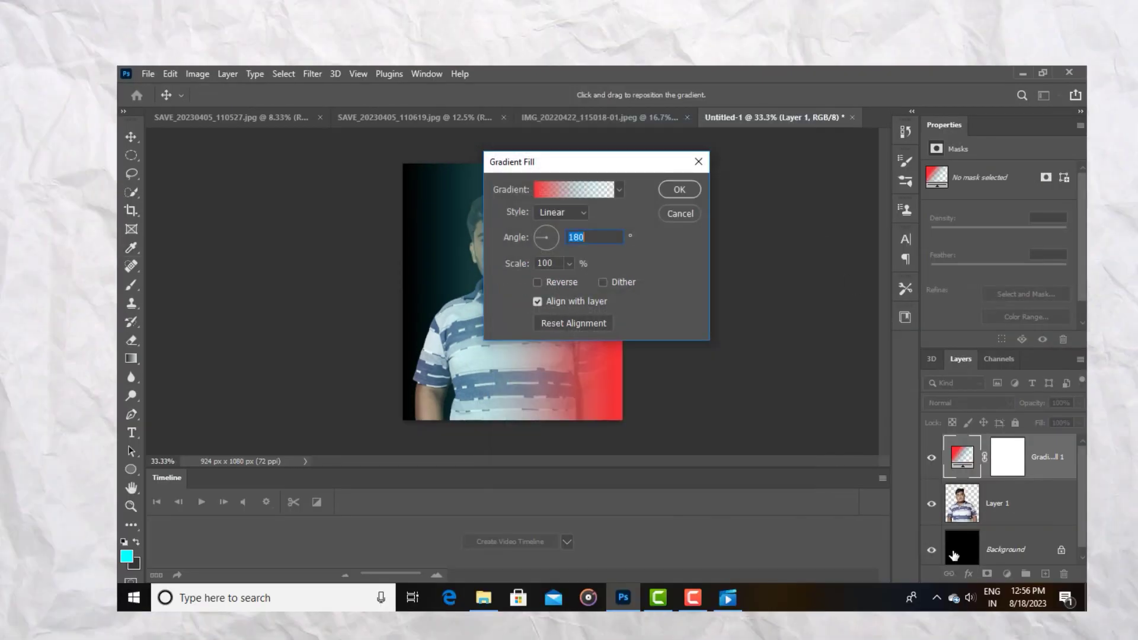
{"action": "left_click", "coordinate": [679, 189]}
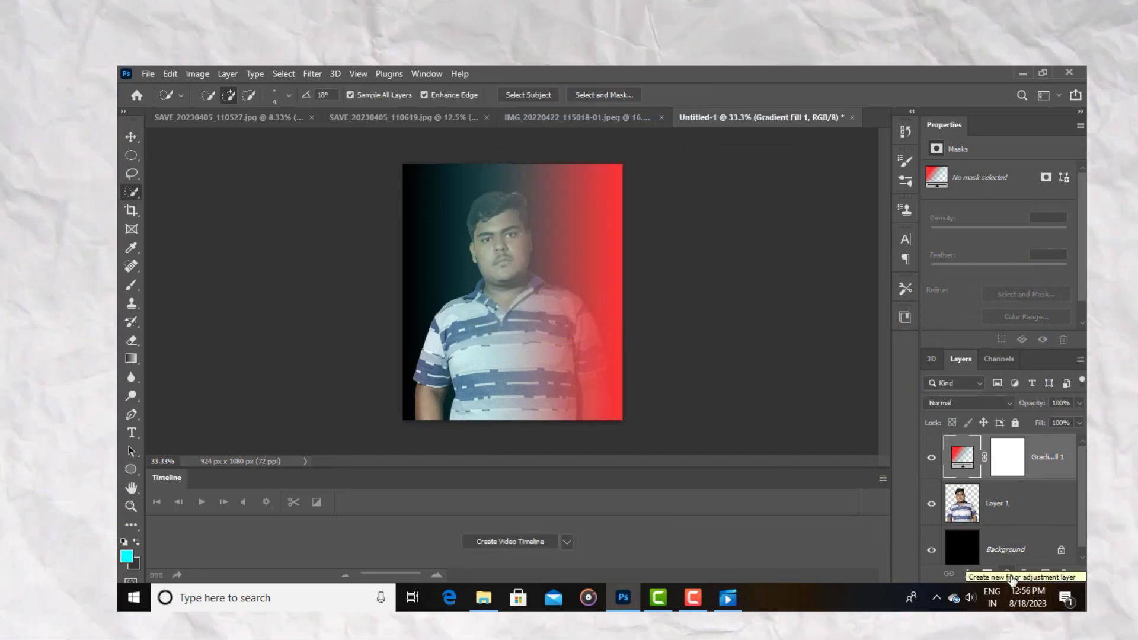
Add a second gradient fill layer above the red one with its angle set to 0°
{"action": "left_click", "coordinate": [1010, 576]}
{"action": "left_click", "coordinate": [1005, 339]}
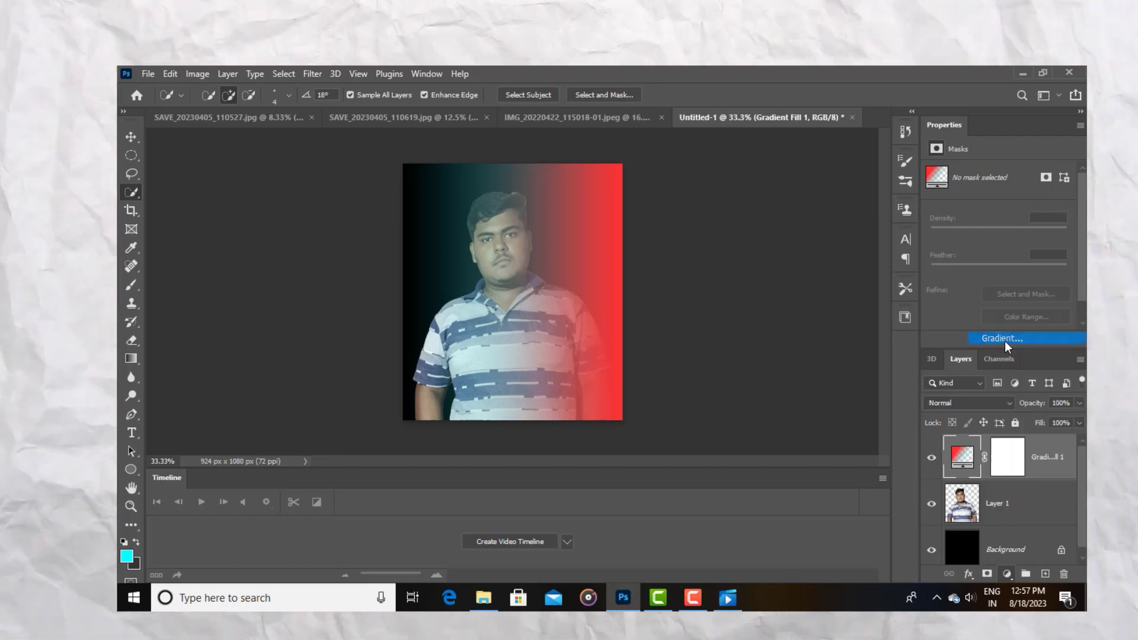
{"action": "left_click_drag", "start_coordinate": [584, 241], "coordinate": [534, 248]}
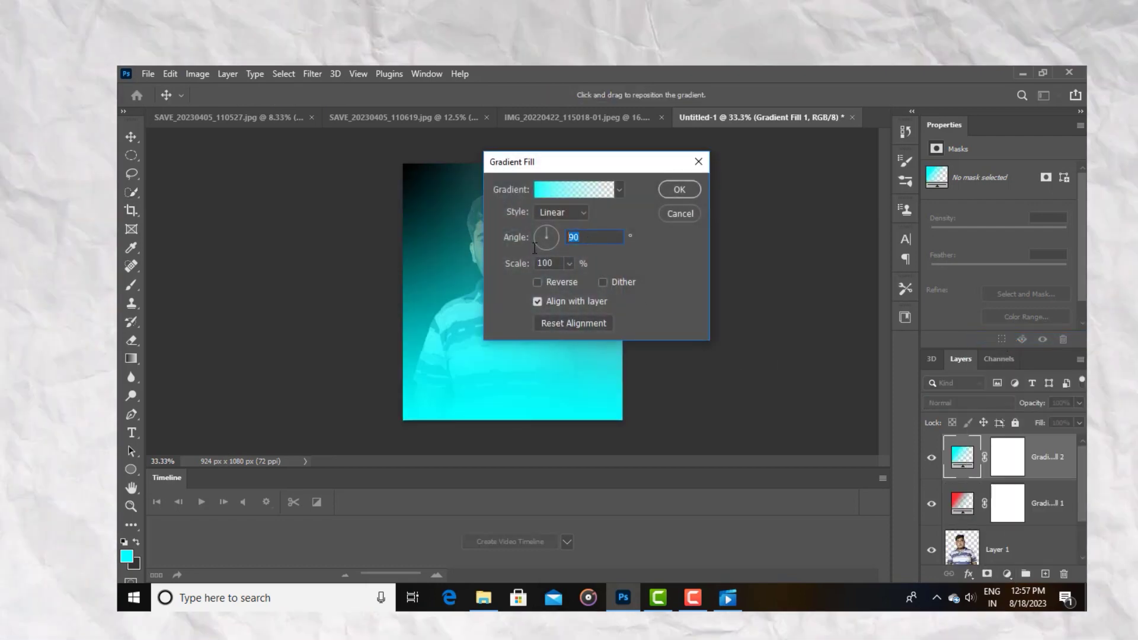
{"action": "type", "text": "0"}
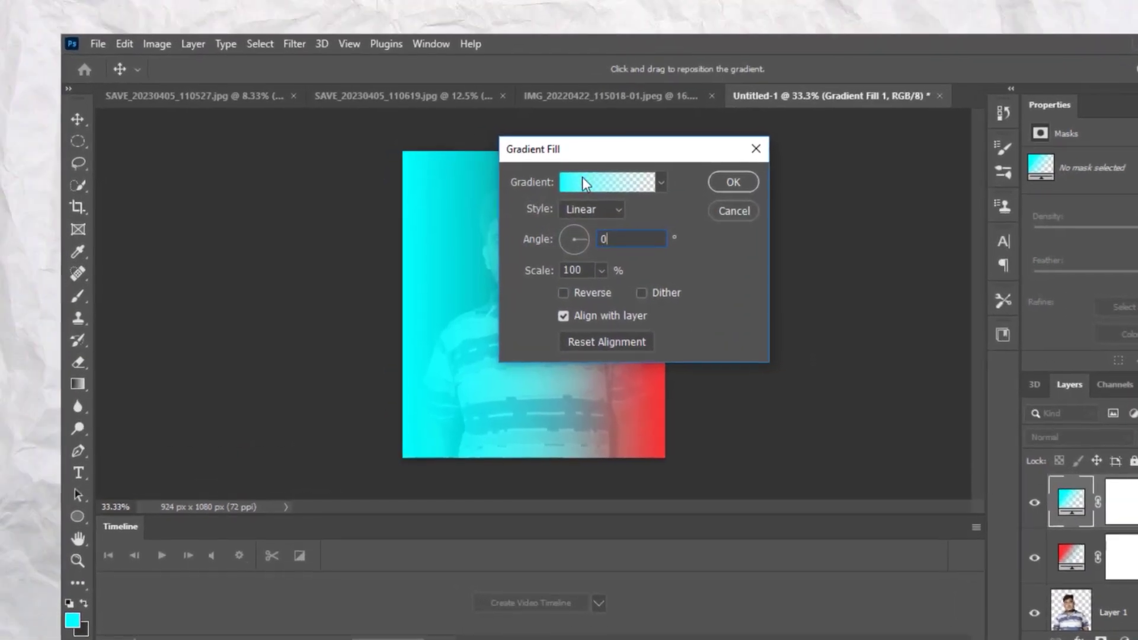
Change the second gradient's starting colour stop to blue 3366ff and apply the gradient fill
{"action": "left_click", "coordinate": [579, 179]}
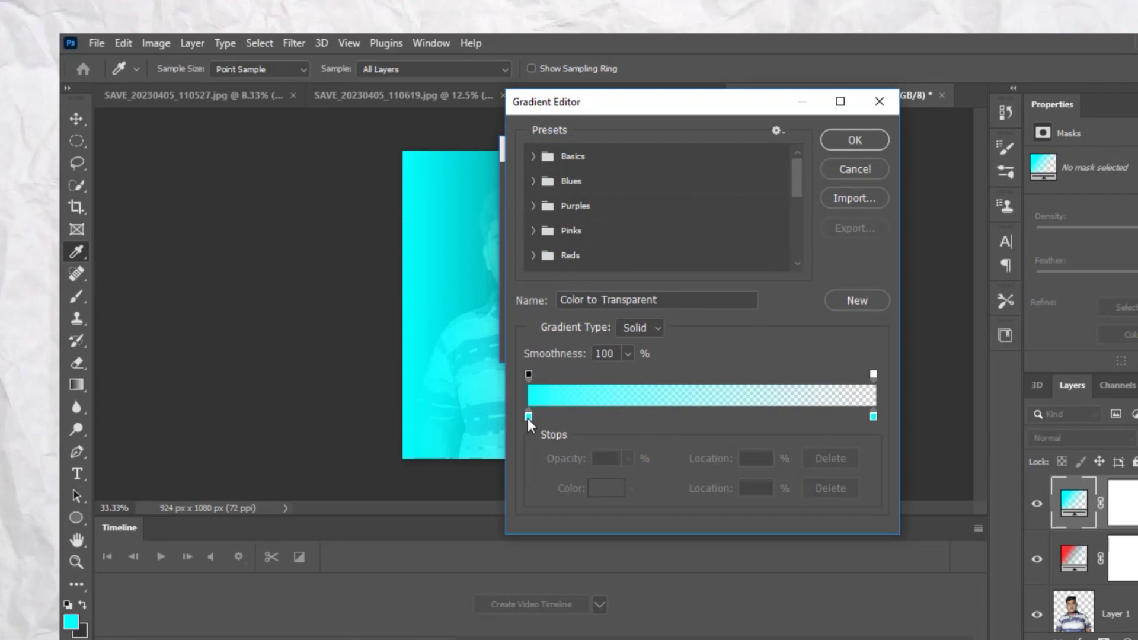
{"action": "left_click", "coordinate": [528, 416]}
{"action": "left_click", "coordinate": [596, 493]}
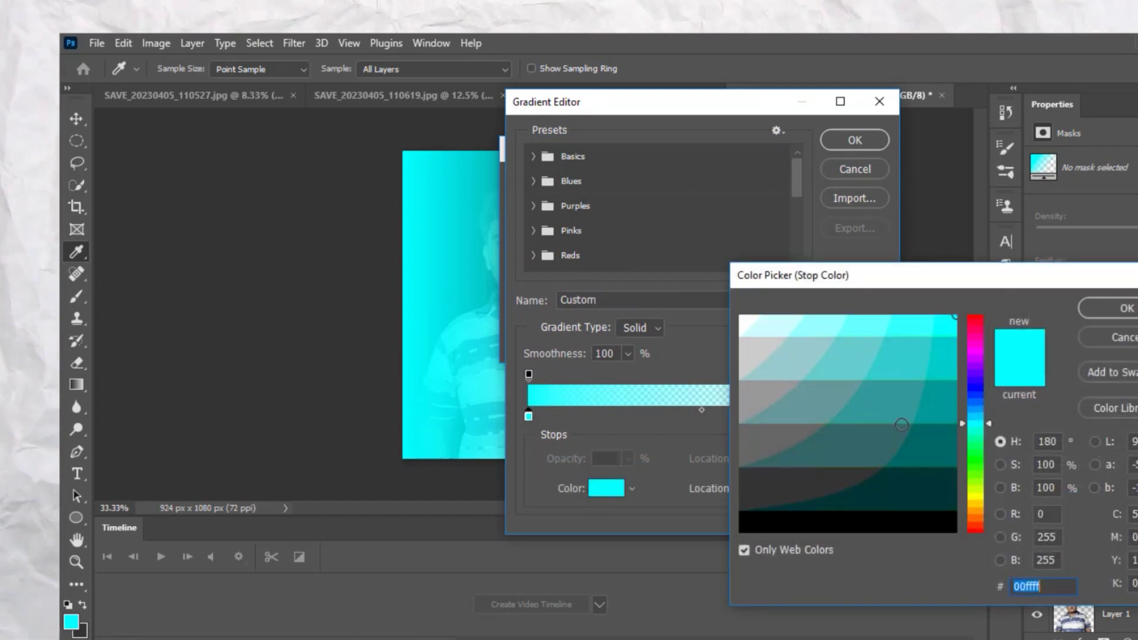
{"action": "left_click_drag", "start_coordinate": [972, 384], "coordinate": [980, 395]}
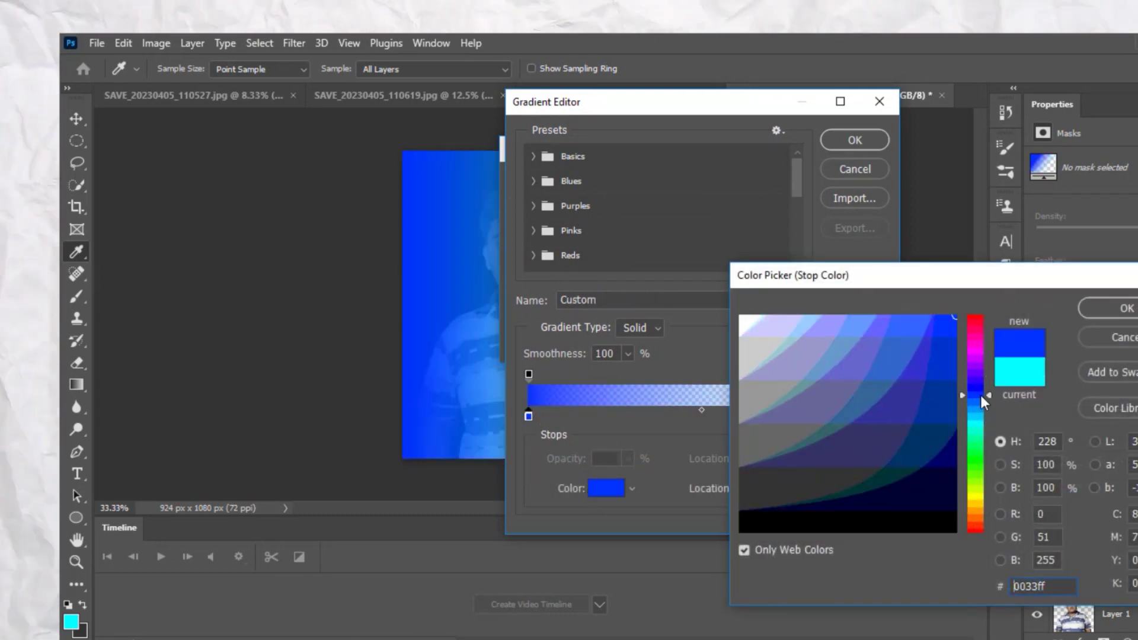
{"action": "left_click", "coordinate": [906, 323]}
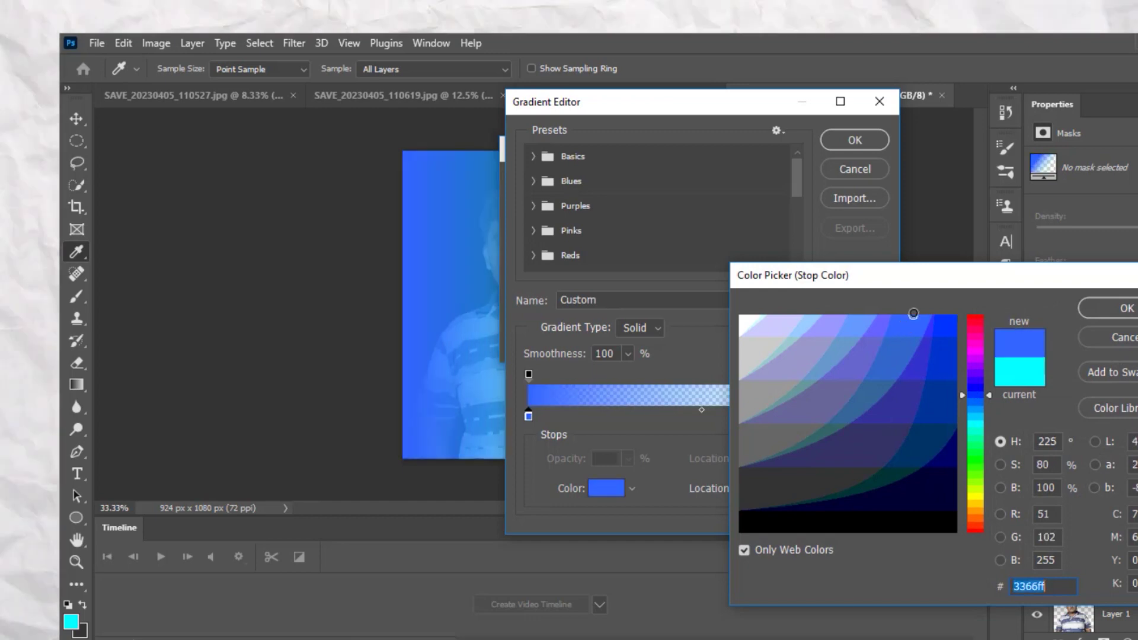
{"action": "left_click", "coordinate": [1130, 309]}
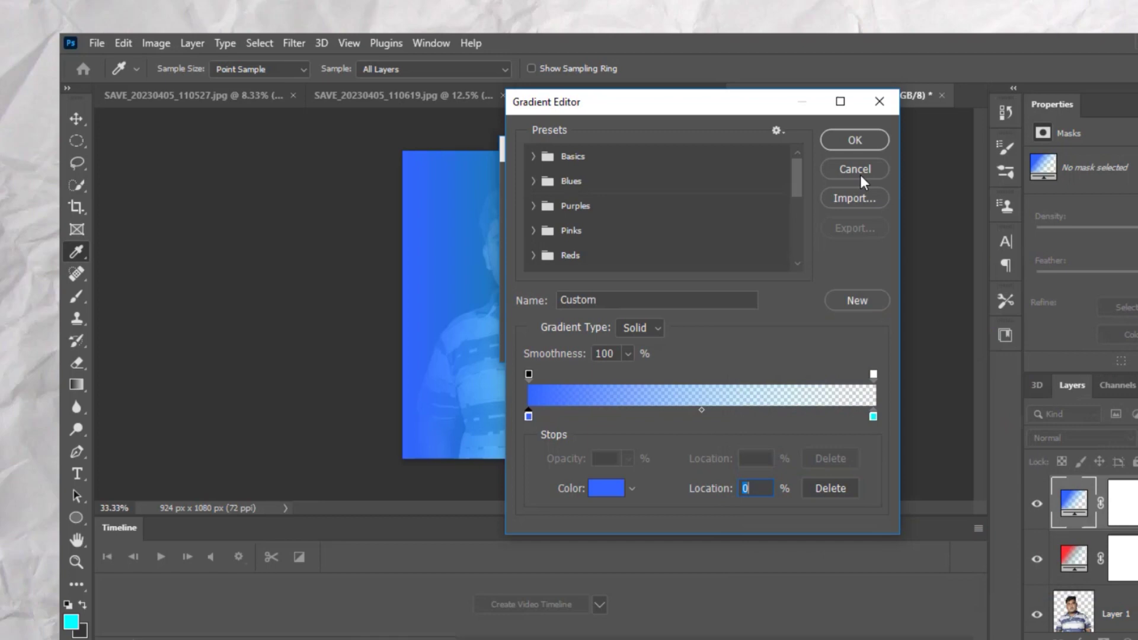
{"action": "left_click", "coordinate": [848, 140]}
{"action": "left_click", "coordinate": [758, 181]}
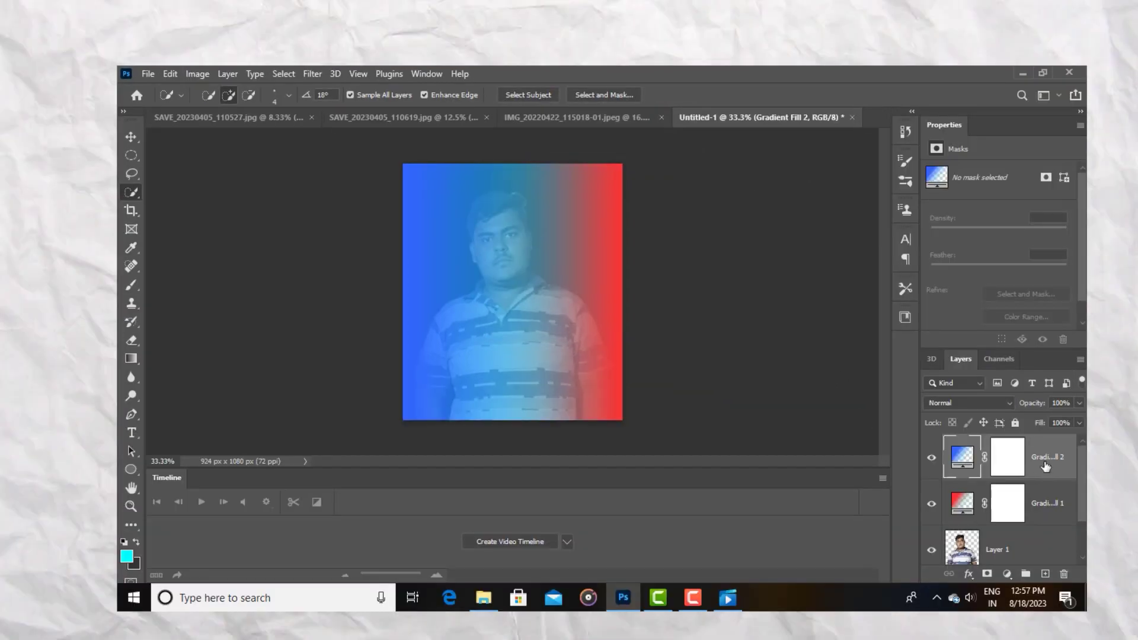
Select both gradient fill layers and set their blending mode to Color
{"action": "left_click", "coordinate": [1045, 465], "text": "ctrl"}
{"action": "left_click", "coordinate": [1051, 509], "text": "ctrl"}
{"action": "left_click", "coordinate": [1052, 455], "text": "ctrl"}
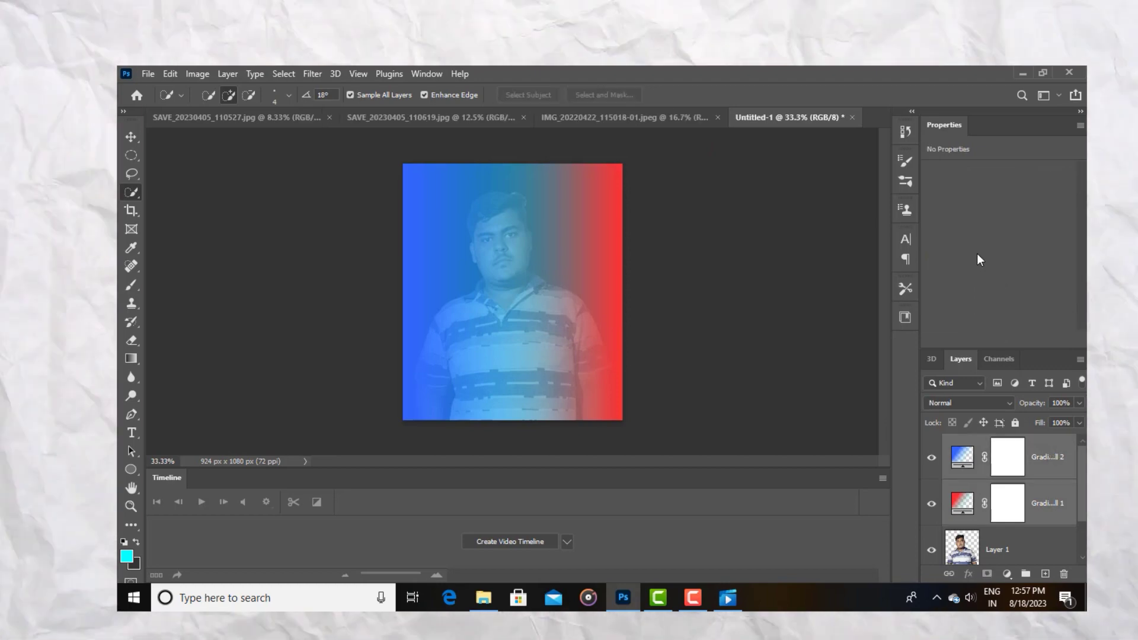
{"action": "left_click", "coordinate": [970, 404]}
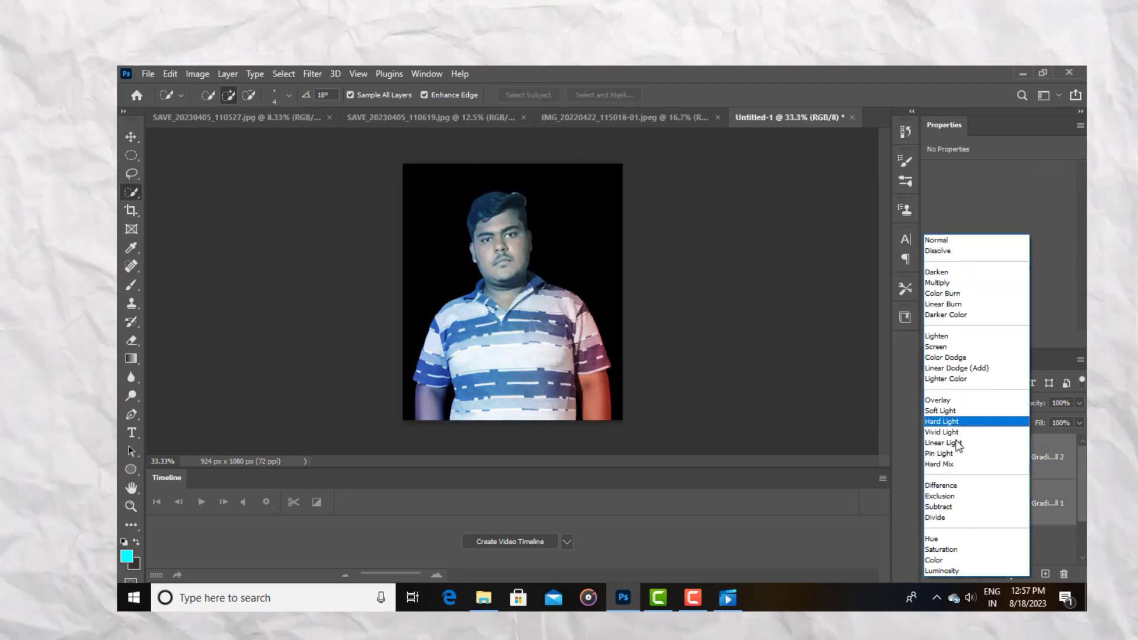
{"action": "left_click", "coordinate": [942, 560]}
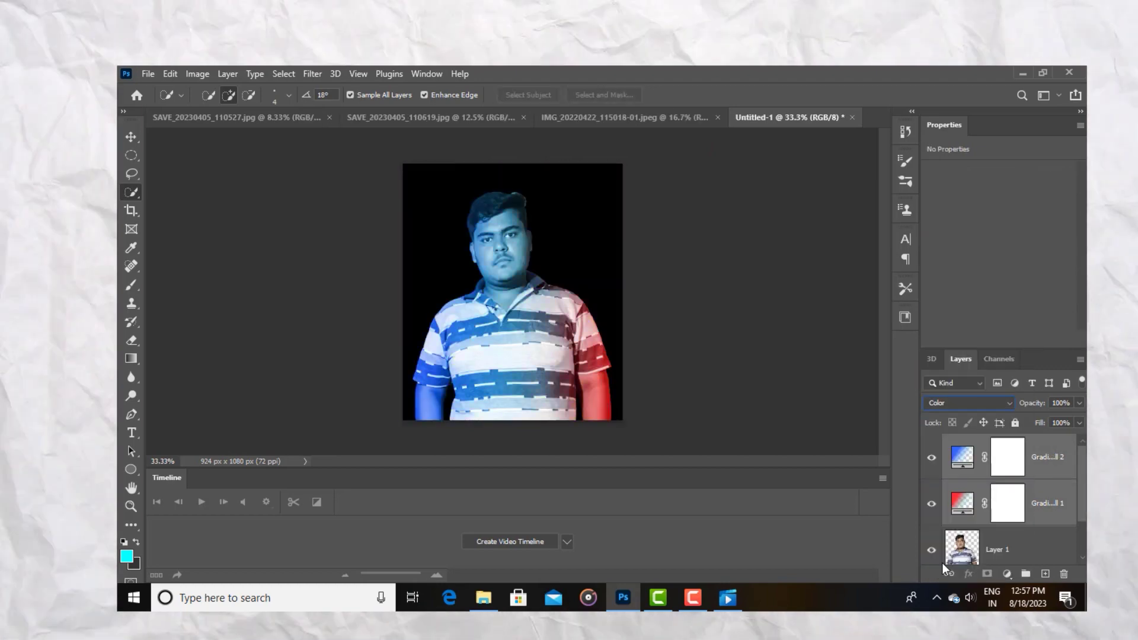
Set the fill of both gradient layers to 60% and hide the blue gradient layer
{"action": "left_click", "coordinate": [1052, 423]}
{"action": "left_click_drag", "start_coordinate": [1052, 423], "coordinate": [1064, 423]}
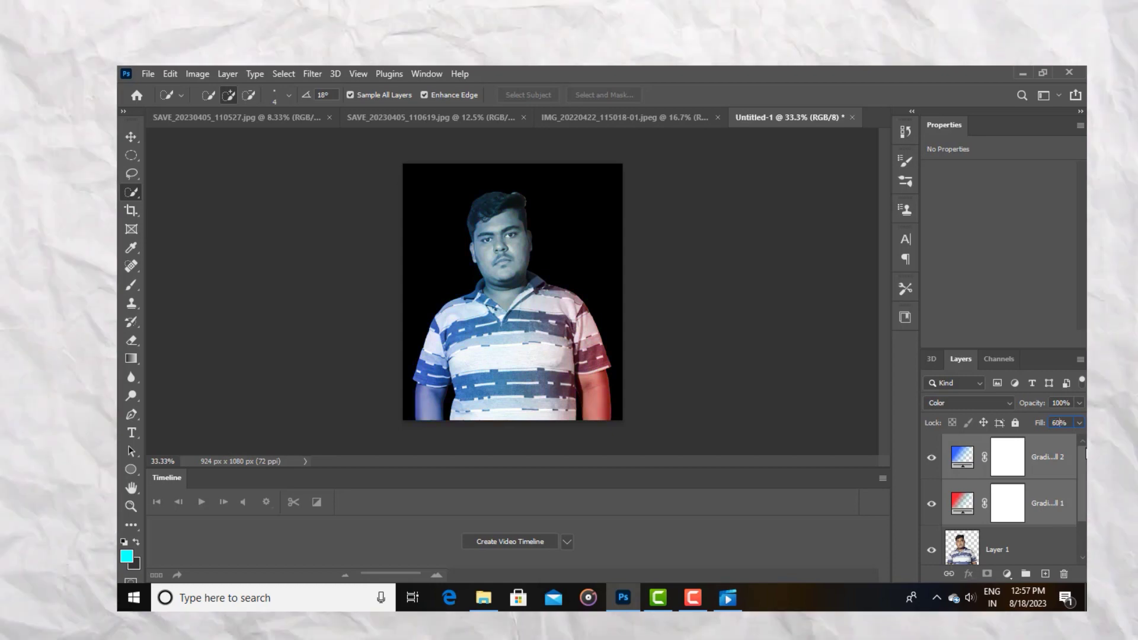
{"action": "left_click", "coordinate": [923, 446]}
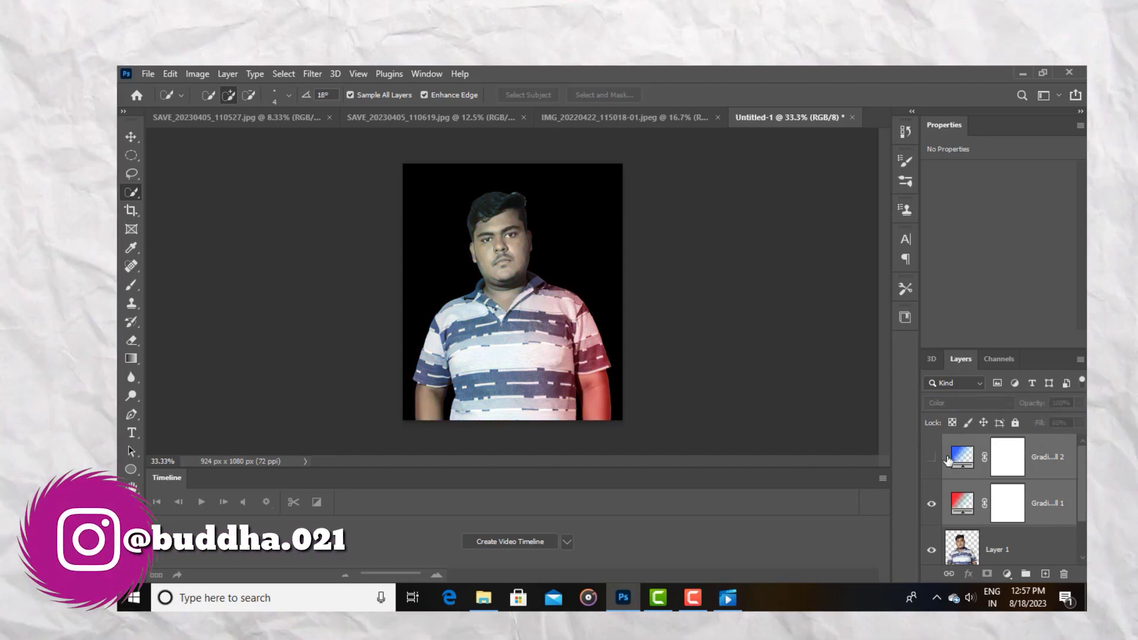
Make the blue gradient layer visible again and group the two selected gradient fill layers
{"action": "left_click", "coordinate": [930, 458]}
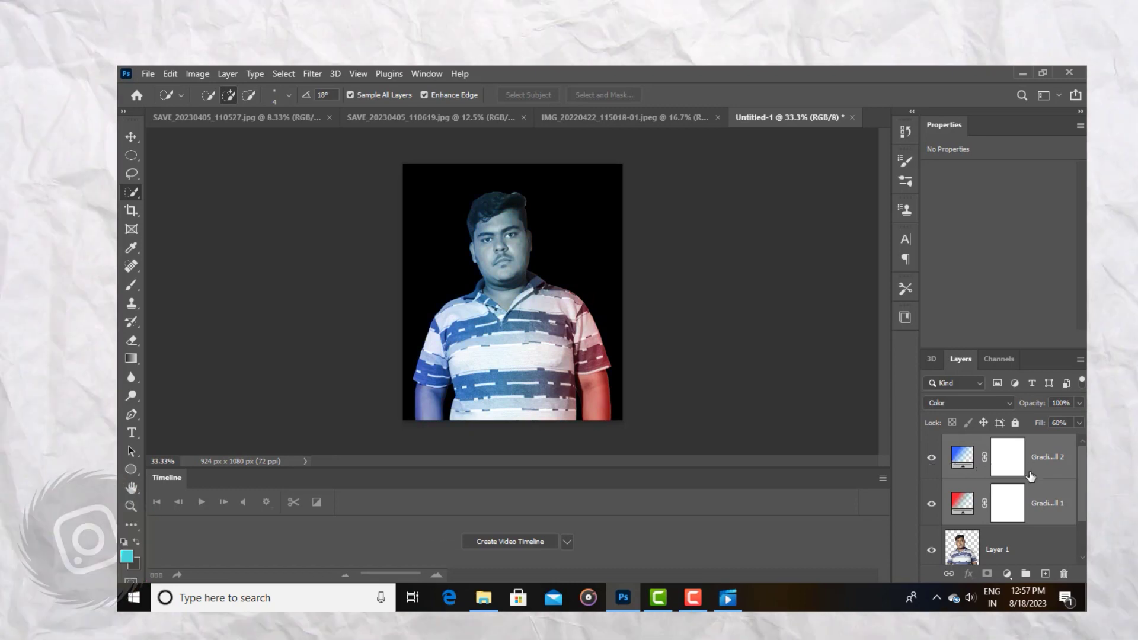
{"action": "key", "text": "ctrl+g"}
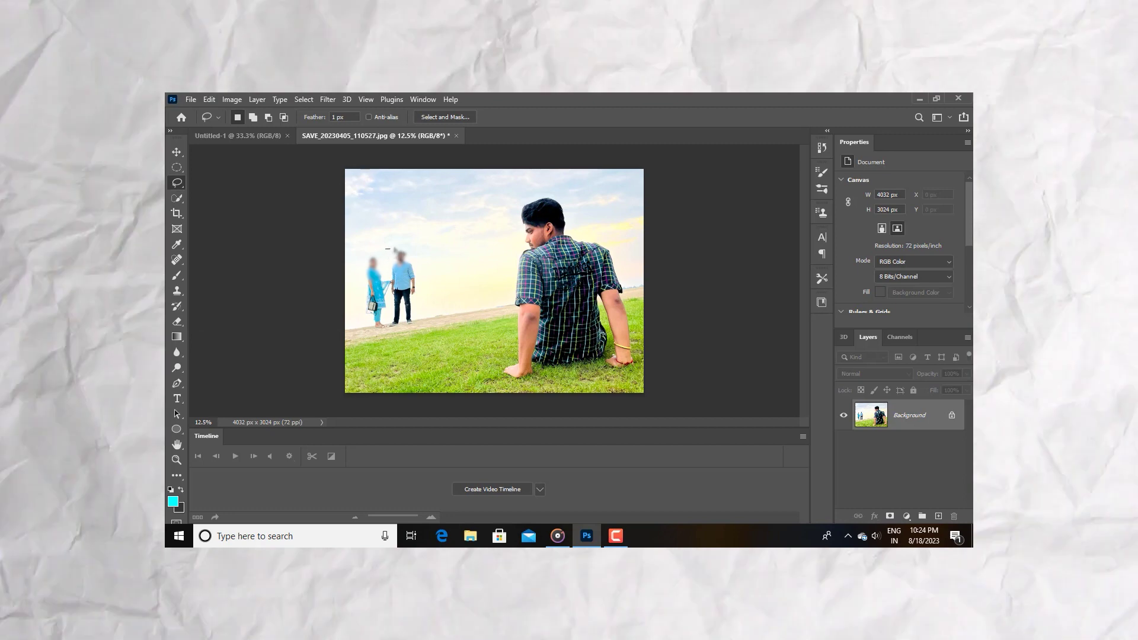
Remove the two people standing in the background with a lassoed Content-Aware fill in Normal mode at 100% opacity, and deselect
{"action": "mouse_move", "coordinate": [385, 248]}
{"action": "left_mouse_down"}
{"action": "mouse_move", "coordinate": [407, 245]}
{"action": "mouse_move", "coordinate": [420, 266]}
{"action": "mouse_move", "coordinate": [411, 332]}
{"action": "mouse_move", "coordinate": [369, 333]}
{"action": "mouse_move", "coordinate": [355, 296]}
{"action": "mouse_move", "coordinate": [362, 266]}
{"action": "mouse_move", "coordinate": [388, 251]}
{"action": "left_mouse_up"}
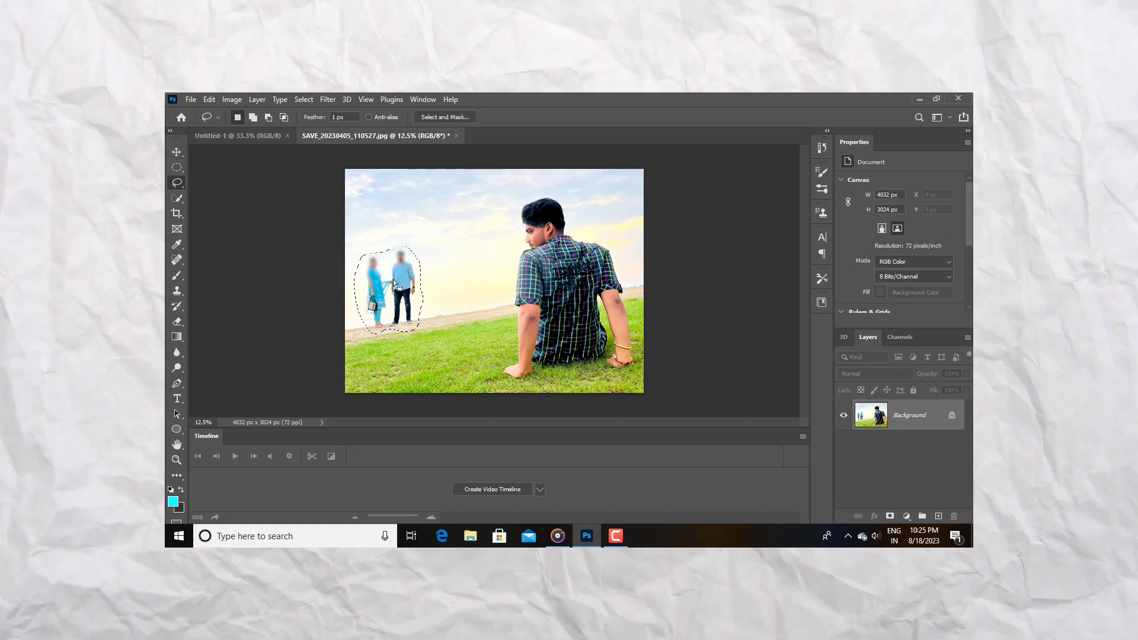
{"action": "right_click", "coordinate": [394, 283]}
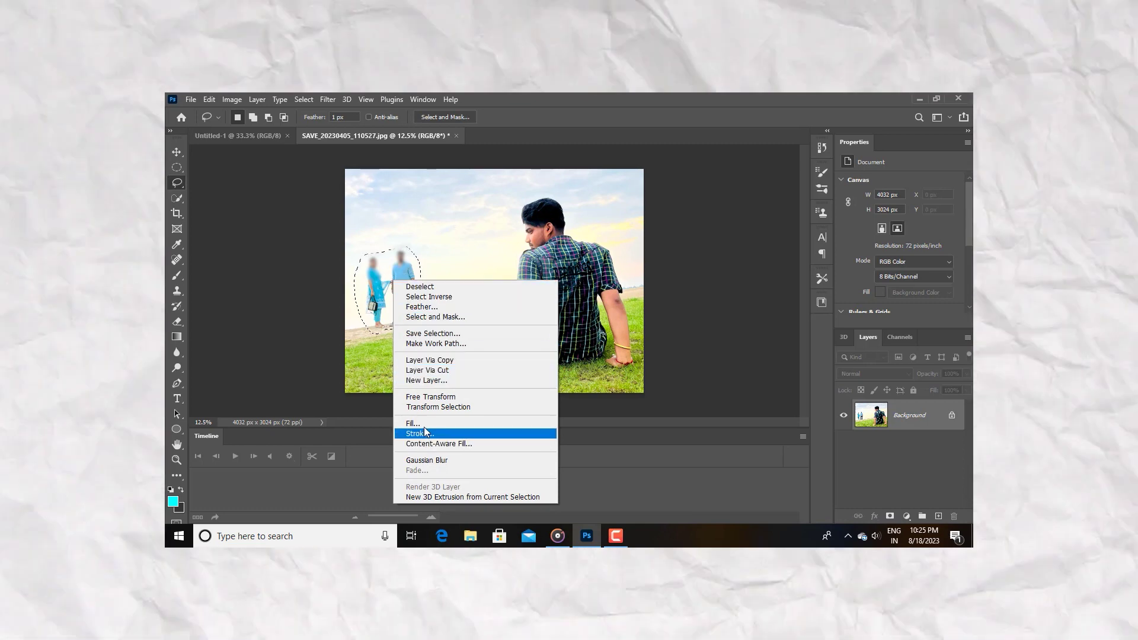
{"action": "left_click", "coordinate": [413, 422]}
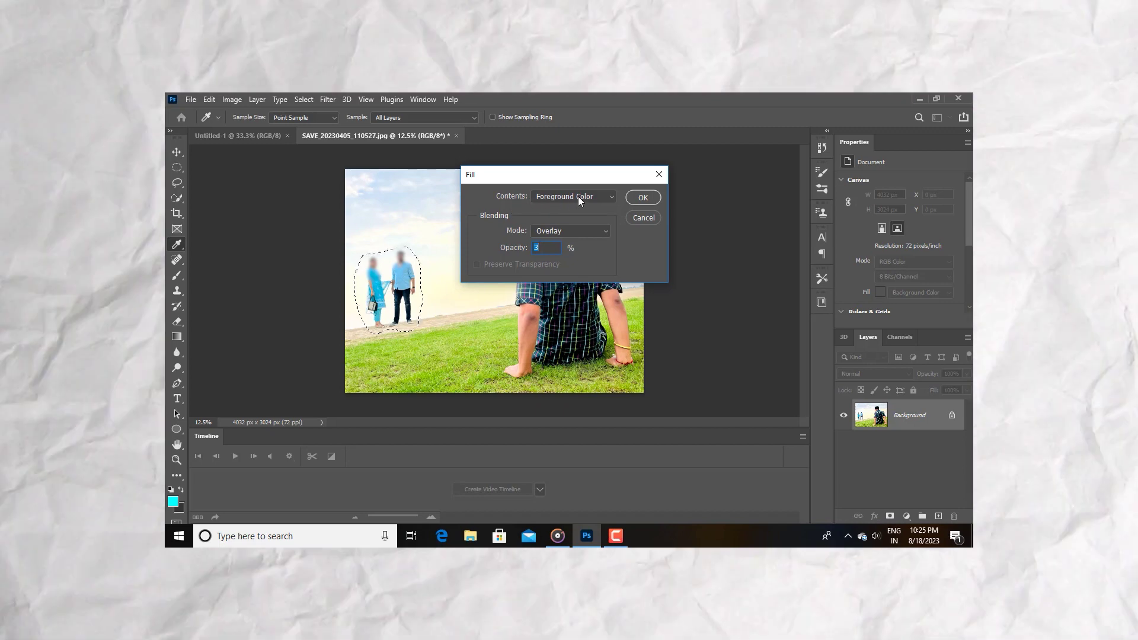
{"action": "left_click", "coordinate": [578, 197]}
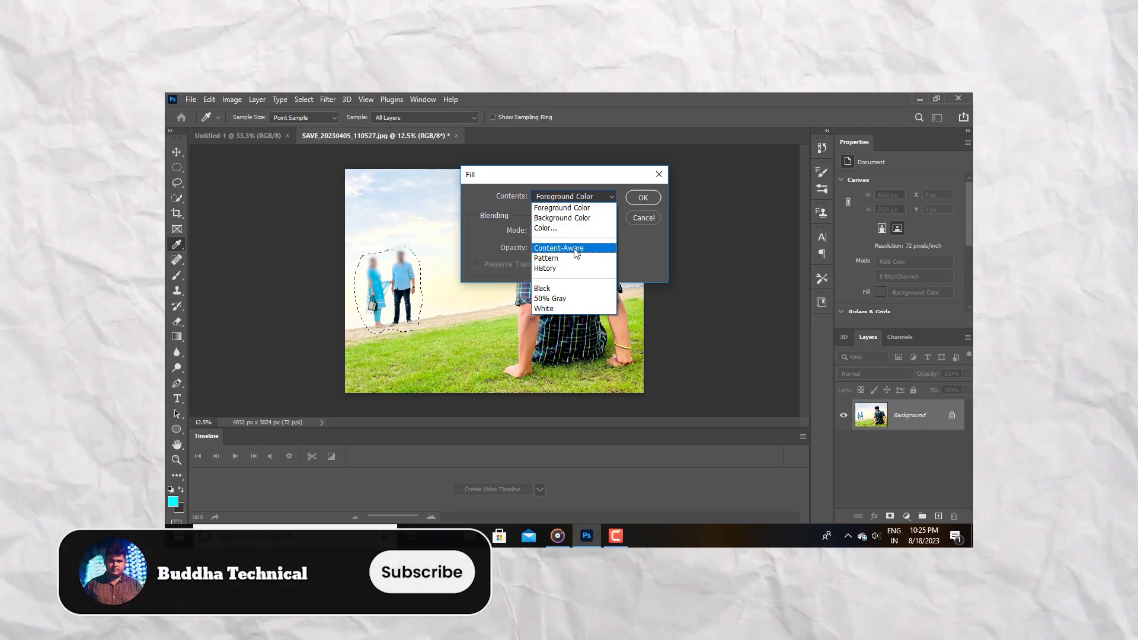
{"action": "left_click", "coordinate": [574, 249]}
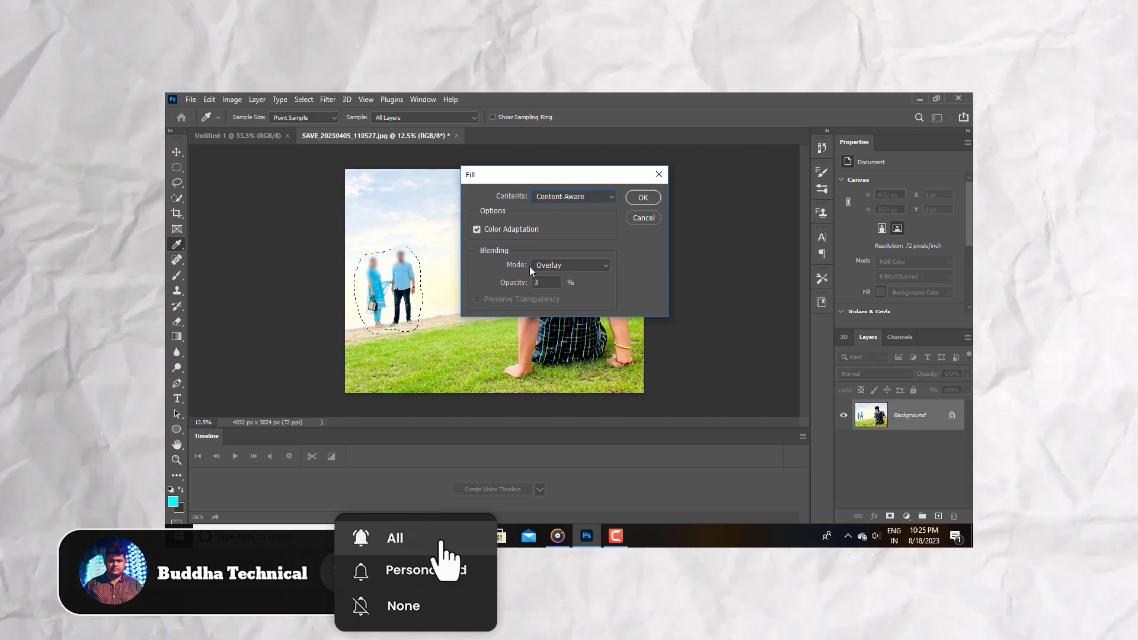
{"action": "left_click", "coordinate": [567, 266]}
{"action": "left_click", "coordinate": [559, 181]}
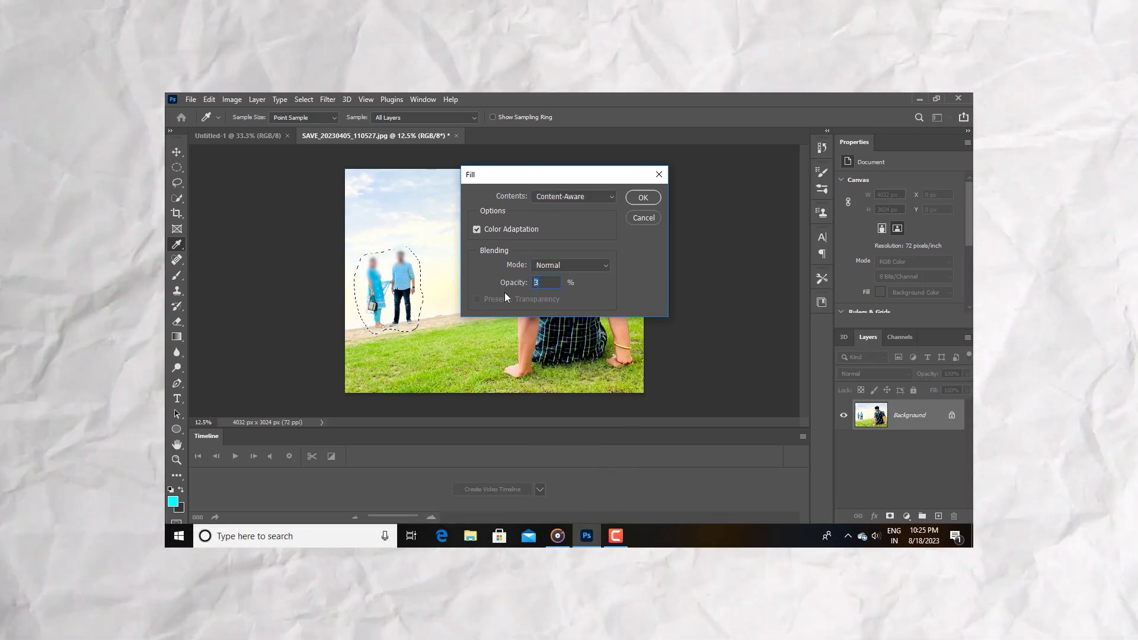
{"action": "type", "text": "100"}
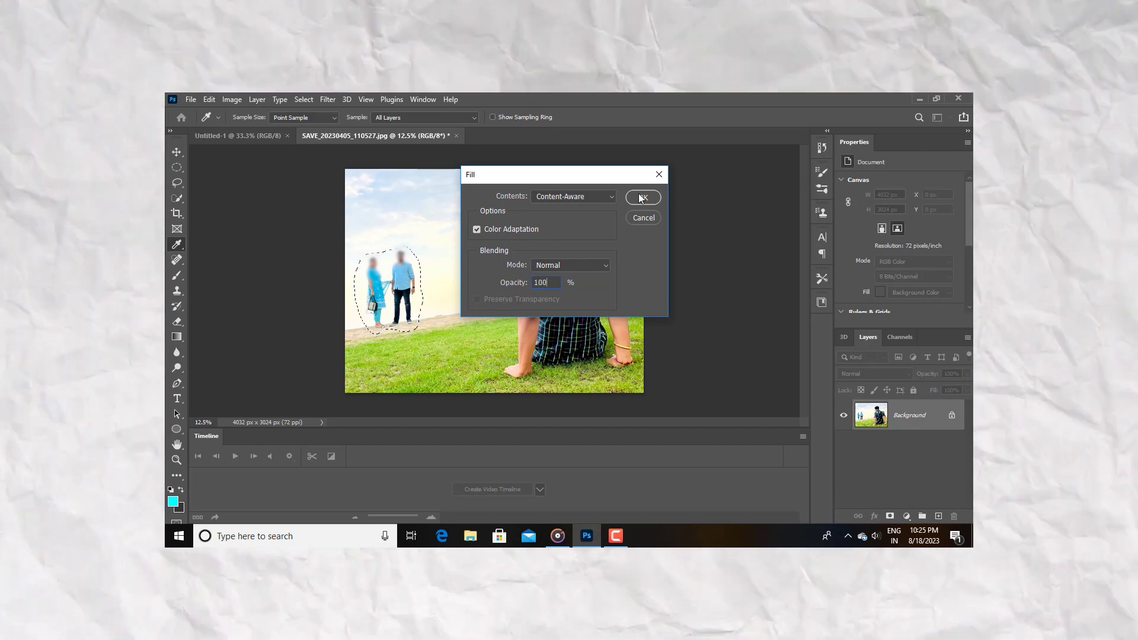
{"action": "left_click", "coordinate": [642, 198]}
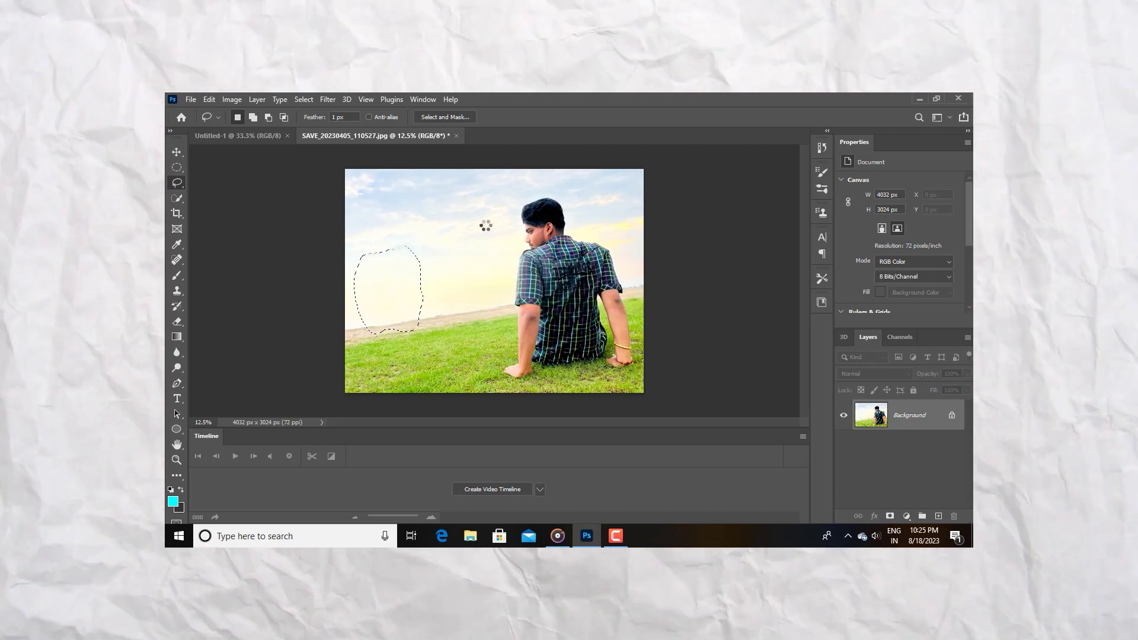
{"action": "right_click", "coordinate": [403, 265]}
{"action": "left_click", "coordinate": [415, 264]}
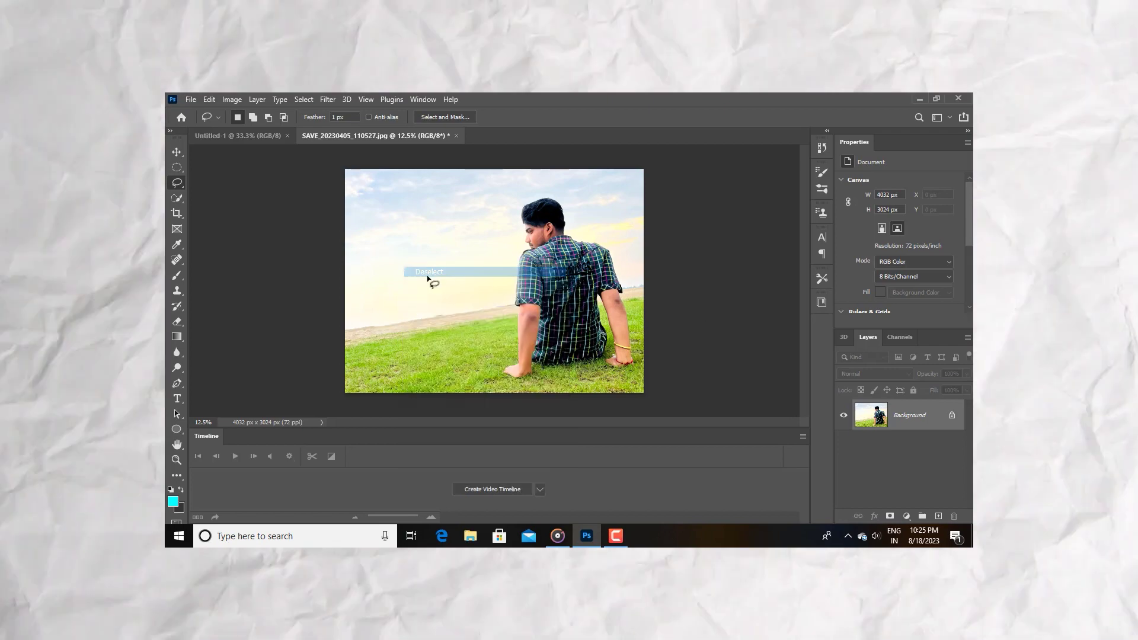
Examine the filled sky and horizon area up close for leftover traces of the removed people
{"action": "key", "text": "ctrl+plus"}
{"action": "key", "text": "ctrl+plus"}
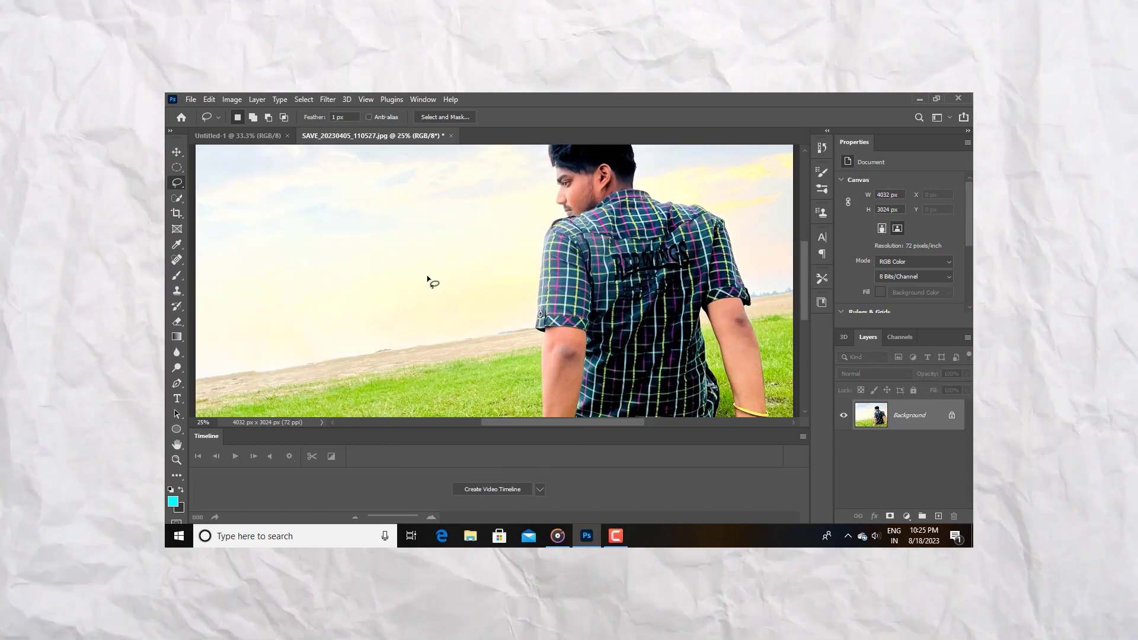
{"action": "key", "text": "ctrl+plus"}
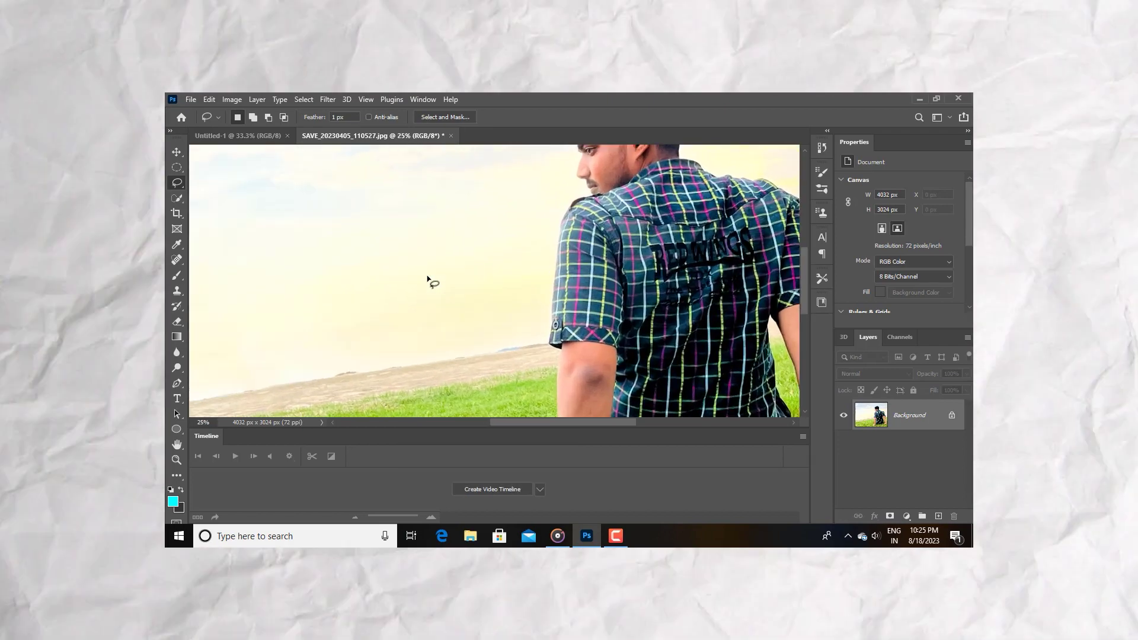
{"action": "key", "text": "ctrl+plus"}
{"action": "key", "text": "ctrl+minus"}
{"action": "key", "text": "ctrl+minus"}
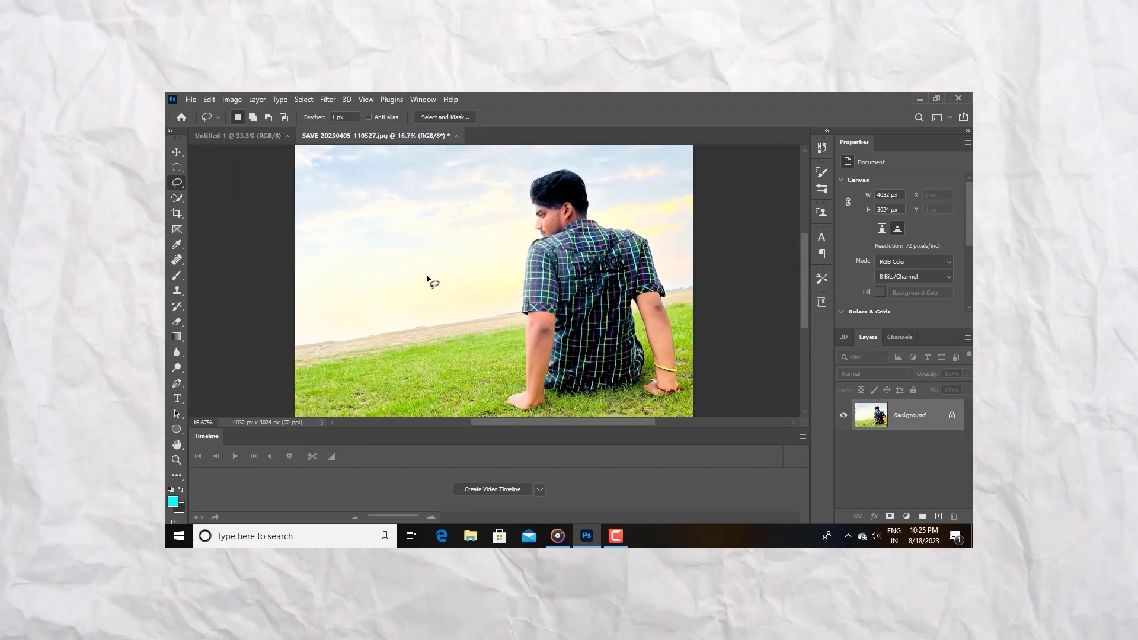
{"action": "key", "text": "ctrl+plus"}
{"action": "key", "text": "ctrl+minus"}
{"action": "key", "text": "ctrl+minus"}
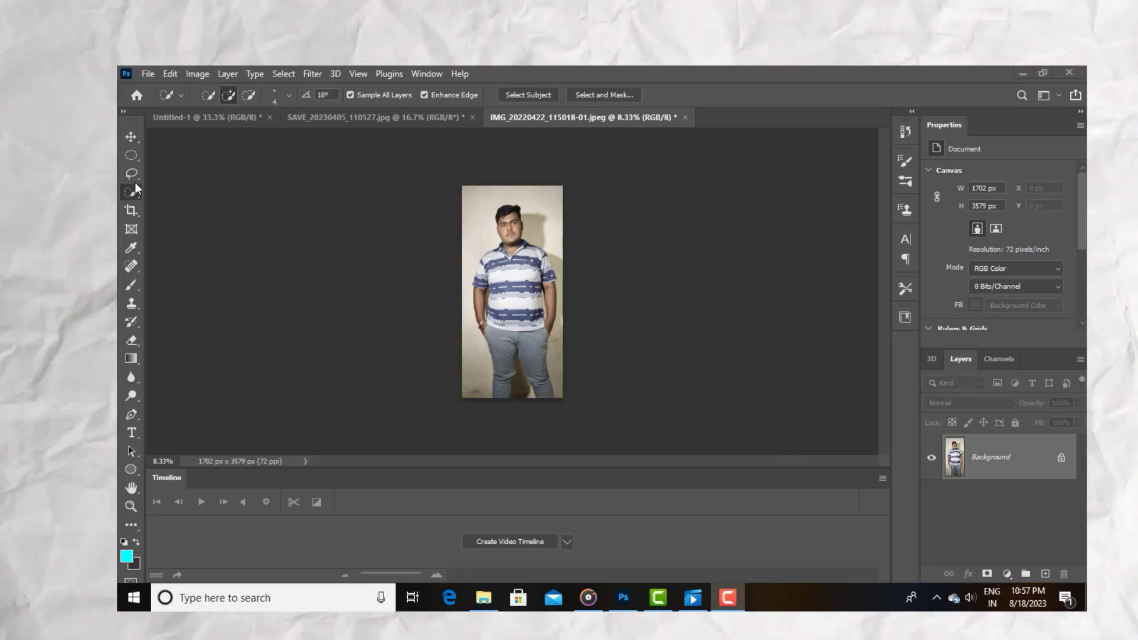
Select the man's whole striped shirt, including sleeves and collar, with the Quick Selection tool
{"action": "right_click", "coordinate": [133, 187]}
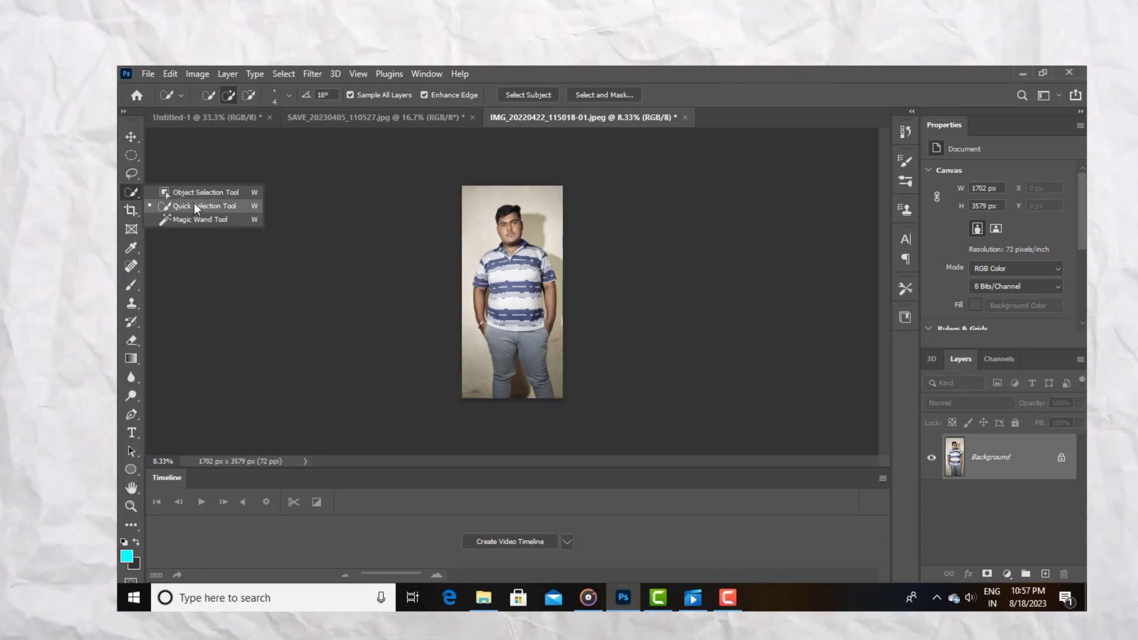
{"action": "left_click", "coordinate": [194, 205]}
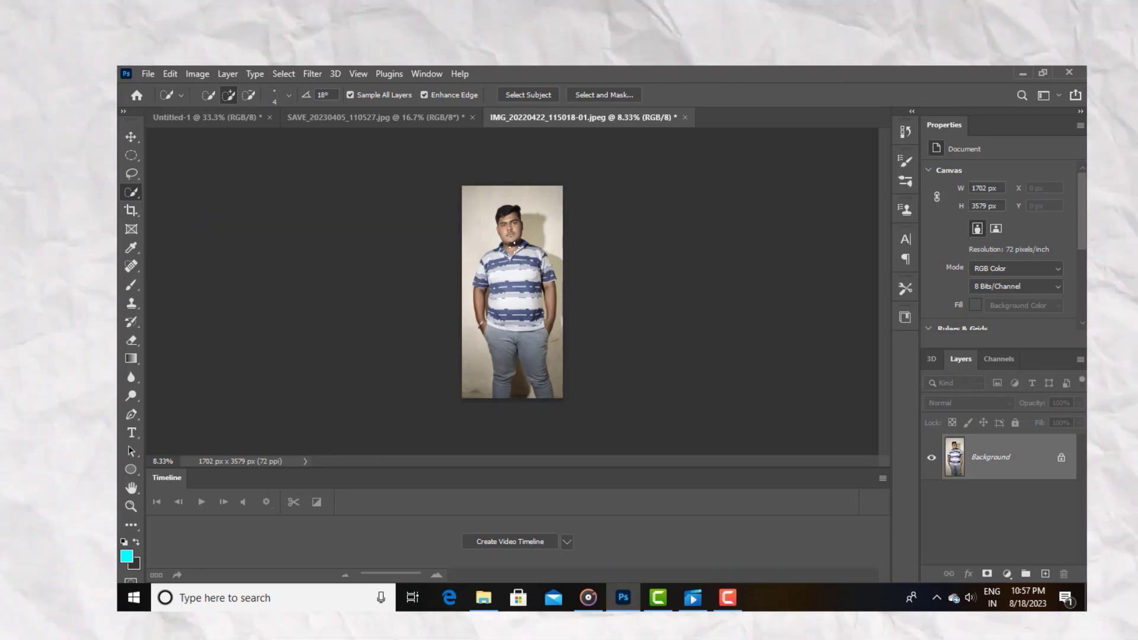
{"action": "scroll", "coordinate": [513, 243], "scroll_direction": "up", "scroll_amount": 3}
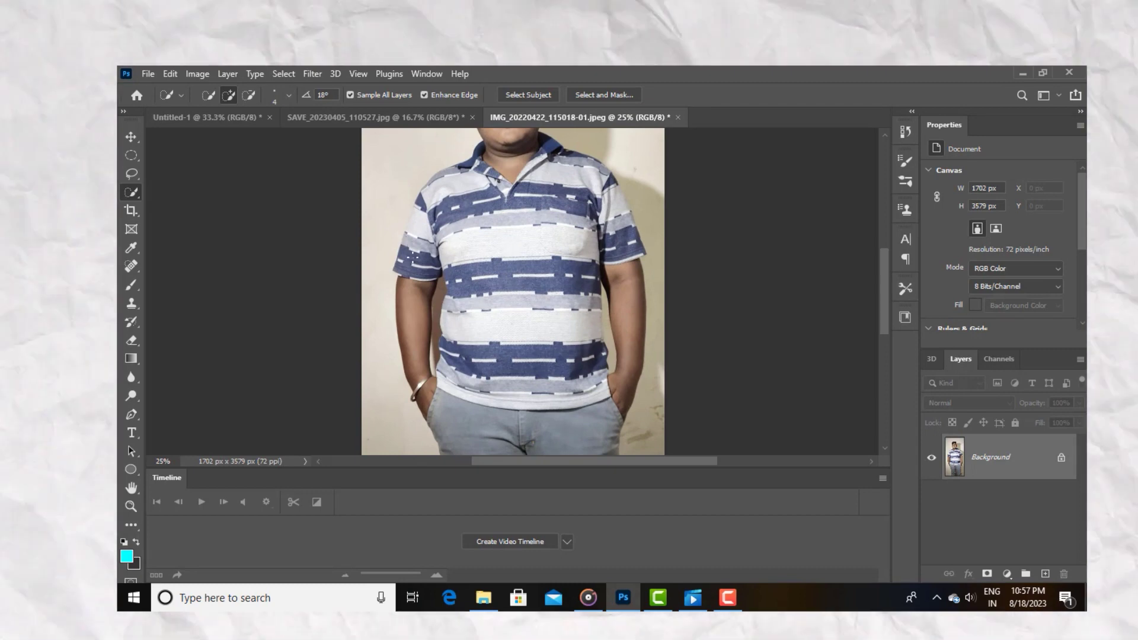
{"action": "mouse_move", "coordinate": [413, 255]}
{"action": "left_mouse_down"}
{"action": "mouse_move", "coordinate": [434, 197]}
{"action": "mouse_move", "coordinate": [413, 235]}
{"action": "mouse_move", "coordinate": [419, 210]}
{"action": "left_mouse_up"}
{"action": "left_click_drag", "start_coordinate": [472, 169], "coordinate": [464, 167]}
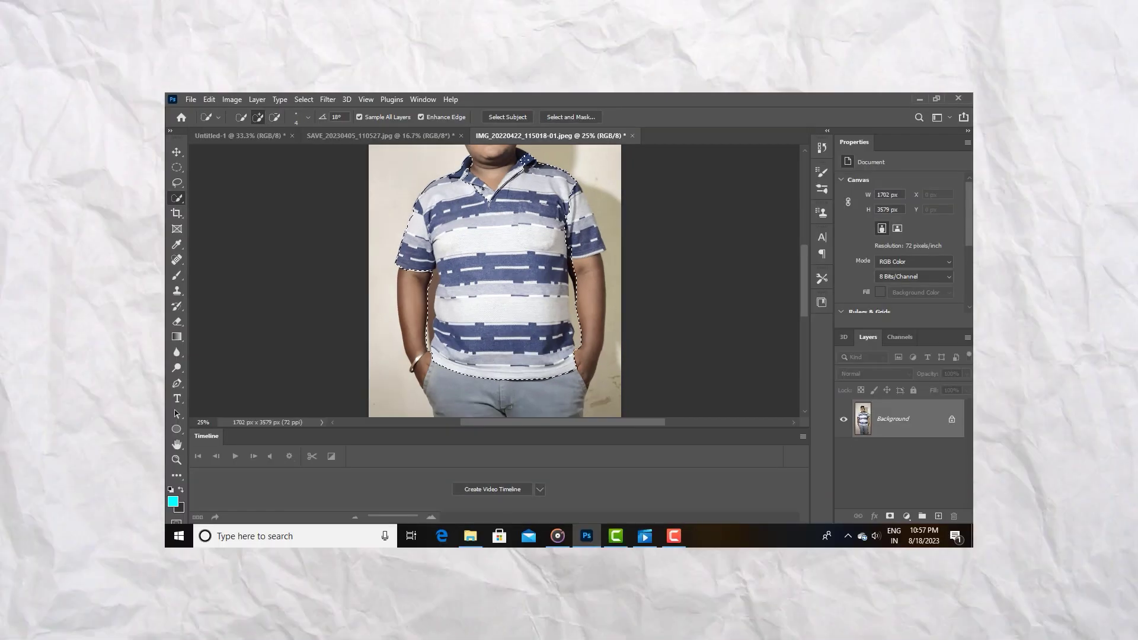
{"action": "left_click_drag", "start_coordinate": [548, 152], "coordinate": [488, 197]}
{"action": "scroll", "coordinate": [514, 206], "scroll_direction": "down", "scroll_amount": 1}
{"action": "left_click_drag", "start_coordinate": [578, 198], "coordinate": [588, 228]}
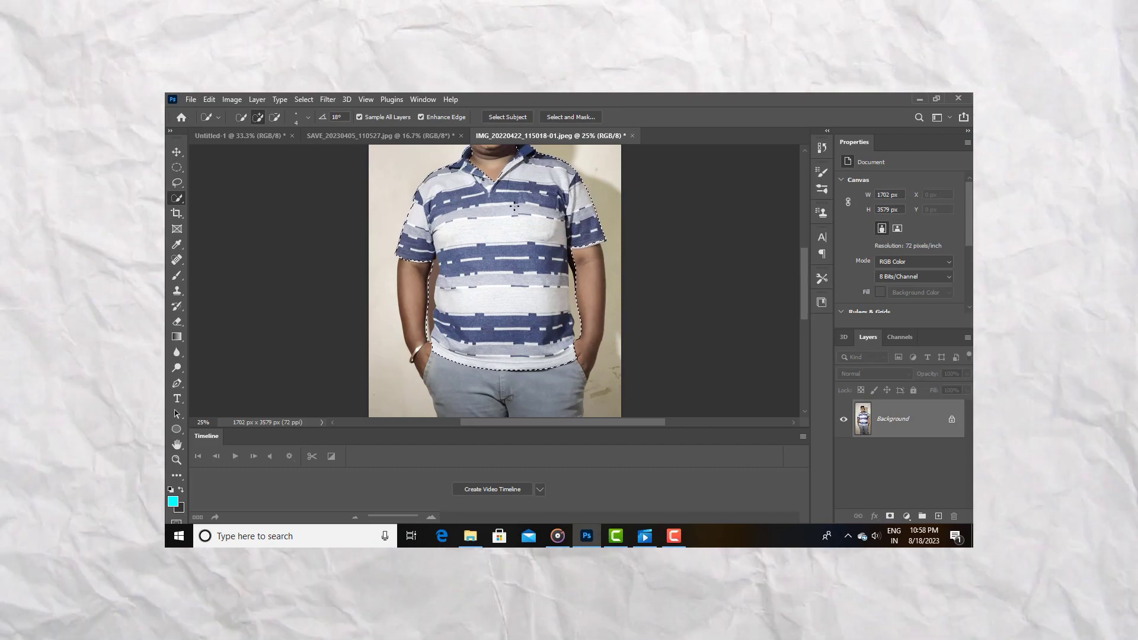
Refine the shirt selection by subtracting the spill-over beside both arms and adding back the missed fabric along the shirt's side
{"action": "key", "text": "ctrl+plus"}
{"action": "scroll", "coordinate": [762, 386], "scroll_direction": "down", "scroll_amount": 2}
{"action": "left_click", "coordinate": [274, 117]}
{"action": "left_click_drag", "start_coordinate": [648, 207], "coordinate": [659, 355]}
{"action": "left_click_drag", "start_coordinate": [365, 349], "coordinate": [372, 231]}
{"action": "left_click", "coordinate": [258, 118]}
{"action": "left_click_drag", "start_coordinate": [631, 264], "coordinate": [635, 293]}
{"action": "scroll", "coordinate": [639, 244], "scroll_direction": "up", "scroll_amount": 1}
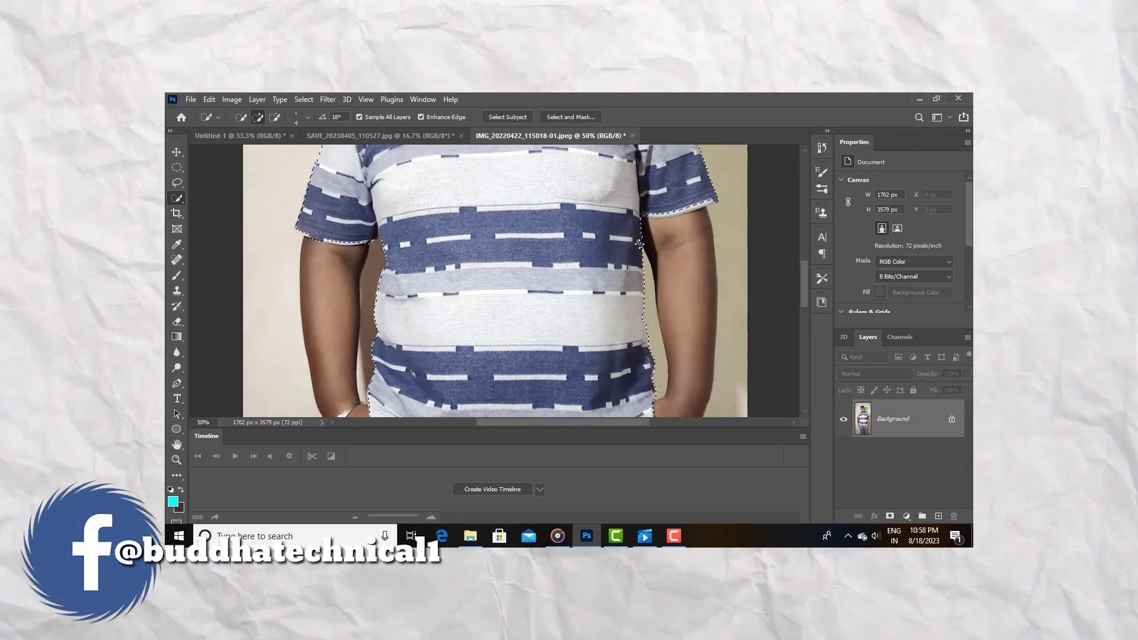
Check the edges of the shirt selection and feather it by 2 pixels
{"action": "scroll", "coordinate": [638, 244], "scroll_direction": "up", "scroll_amount": 3}
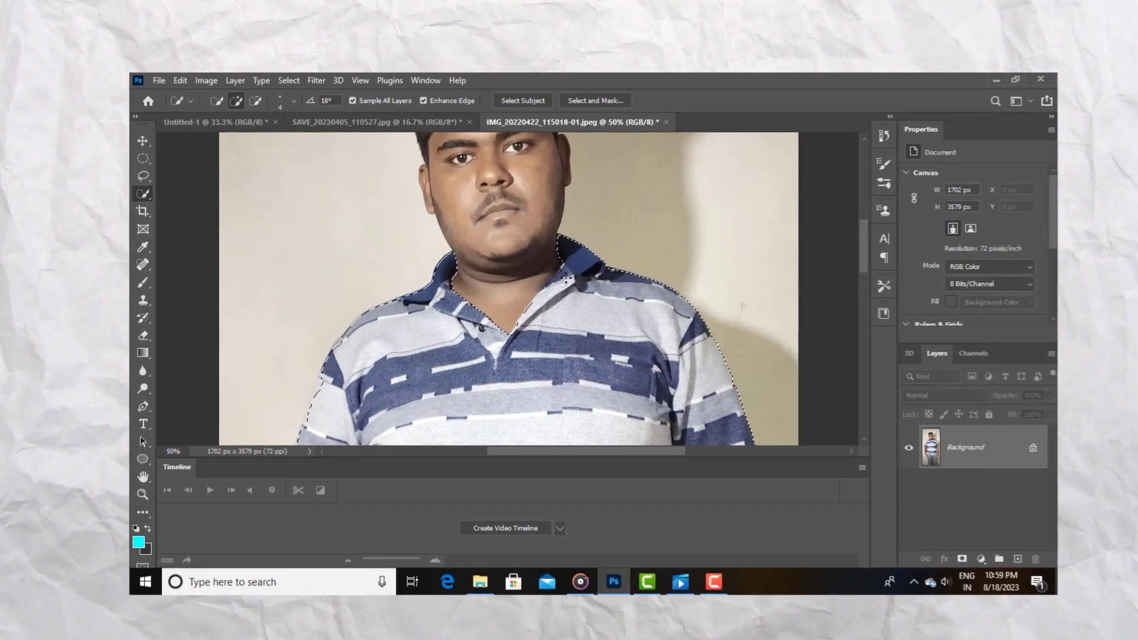
{"action": "scroll", "coordinate": [542, 270], "scroll_direction": "down", "scroll_amount": 2}
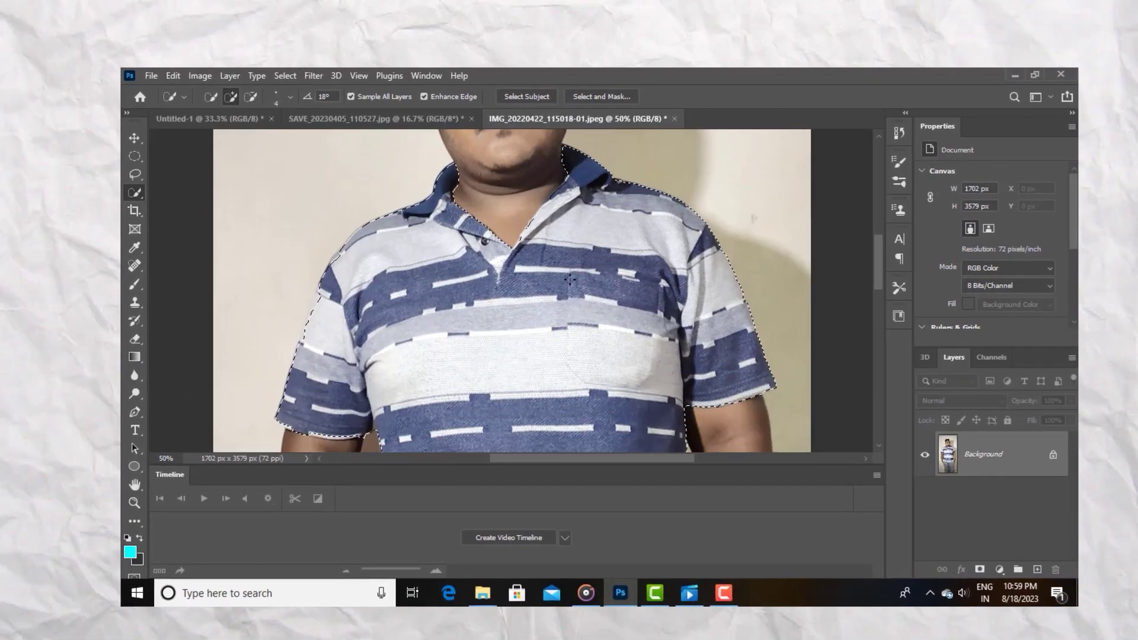
{"action": "scroll", "coordinate": [563, 282], "scroll_direction": "down", "scroll_amount": 5}
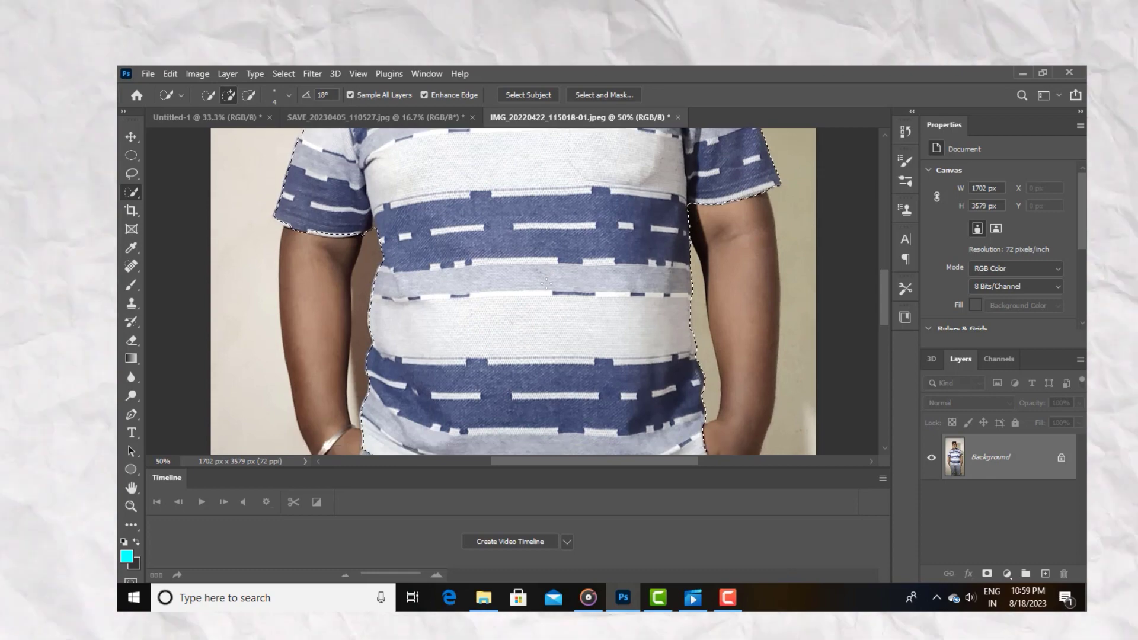
{"action": "scroll", "coordinate": [546, 278], "scroll_direction": "up", "scroll_amount": 2}
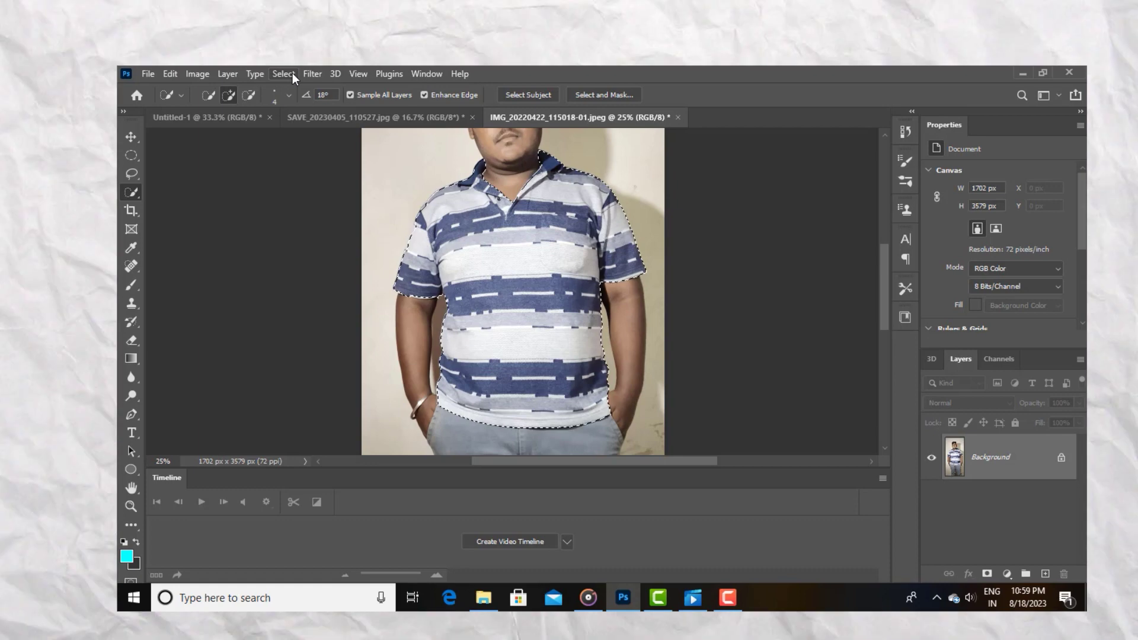
{"action": "left_click", "coordinate": [293, 73]}
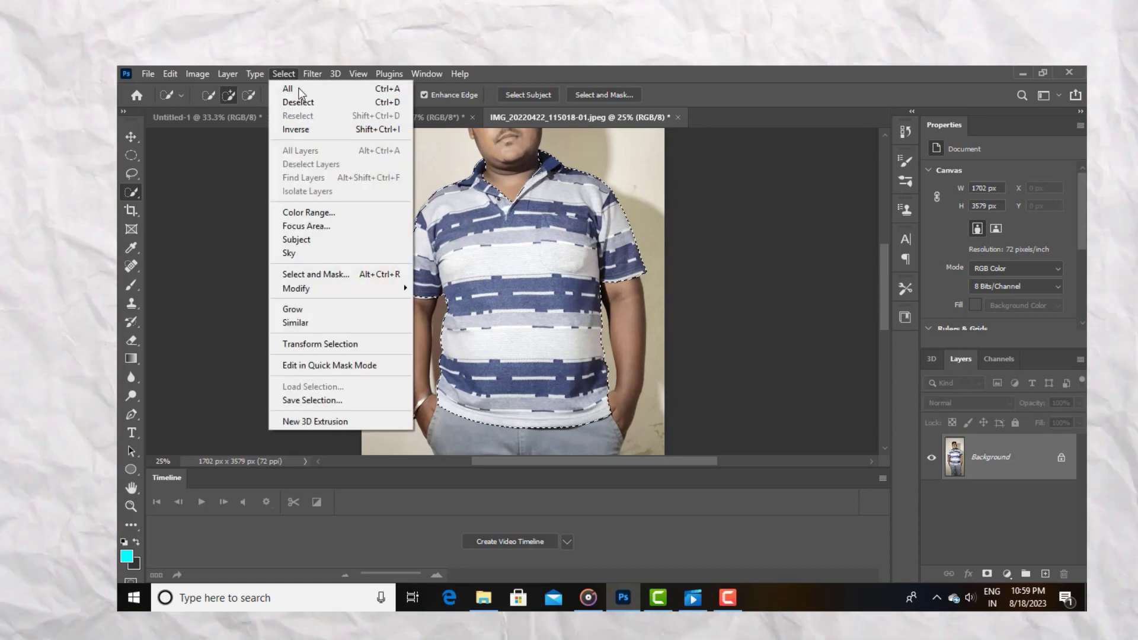
{"action": "mouse_move", "coordinate": [319, 287]}
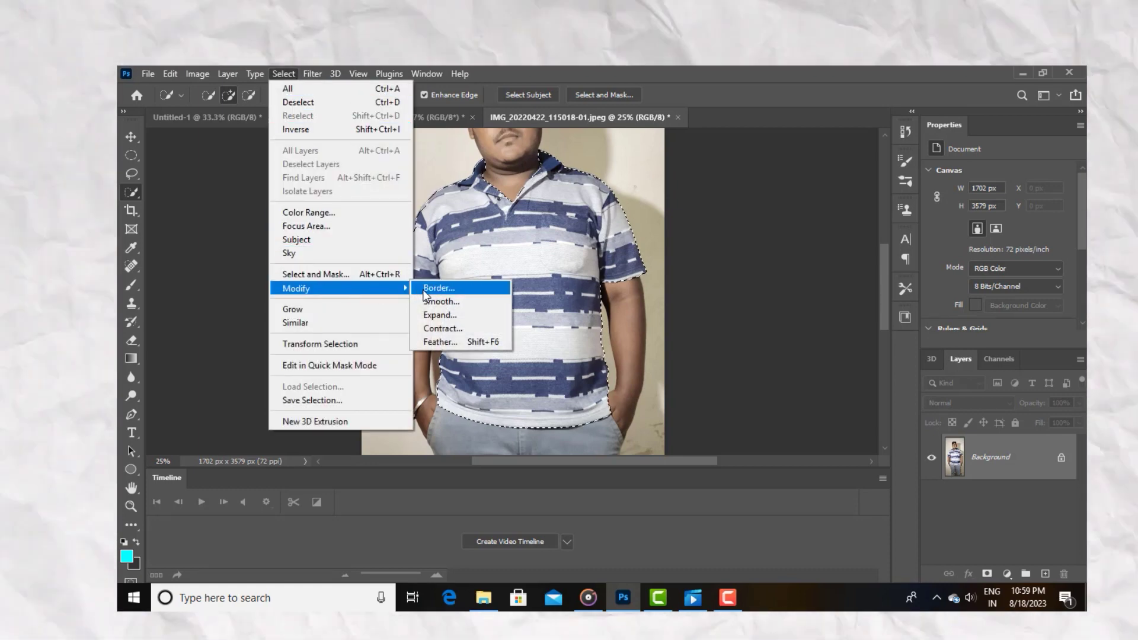
{"action": "left_click", "coordinate": [449, 342]}
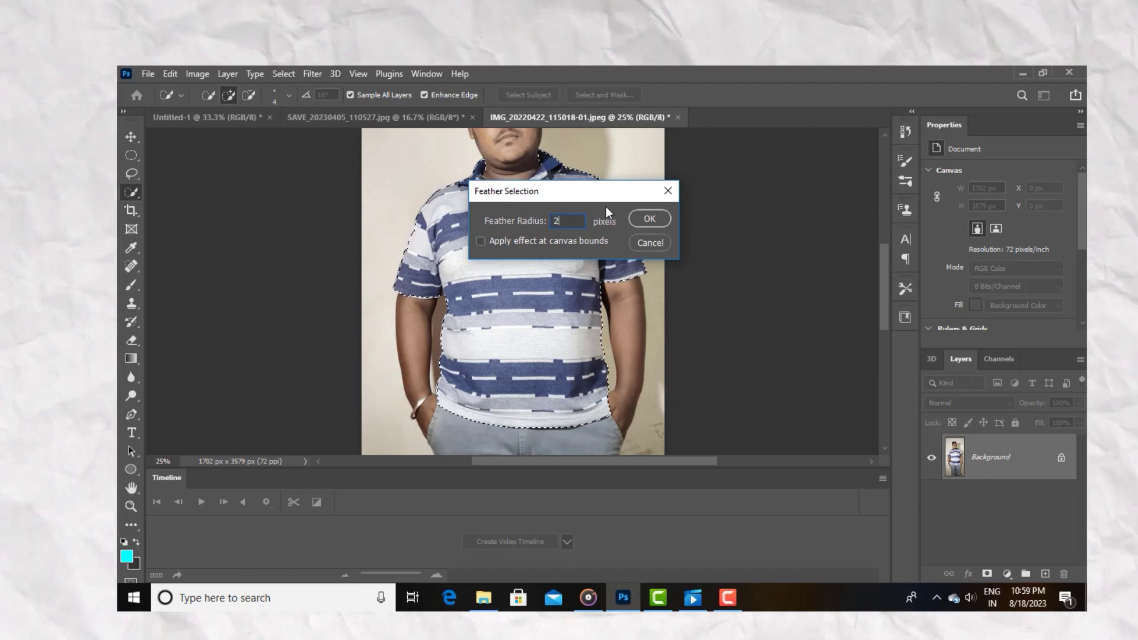
{"action": "left_click", "coordinate": [648, 219]}
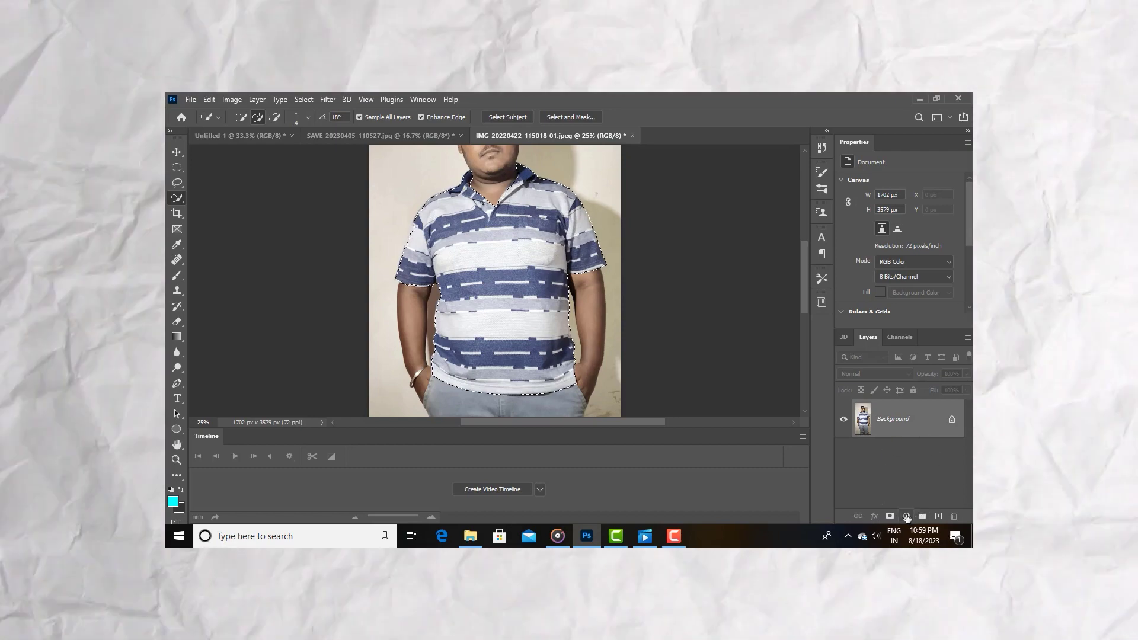
Add a purple solid colour fill layer over the selected shirt and set its blending mode to Color
{"action": "left_click", "coordinate": [906, 517]}
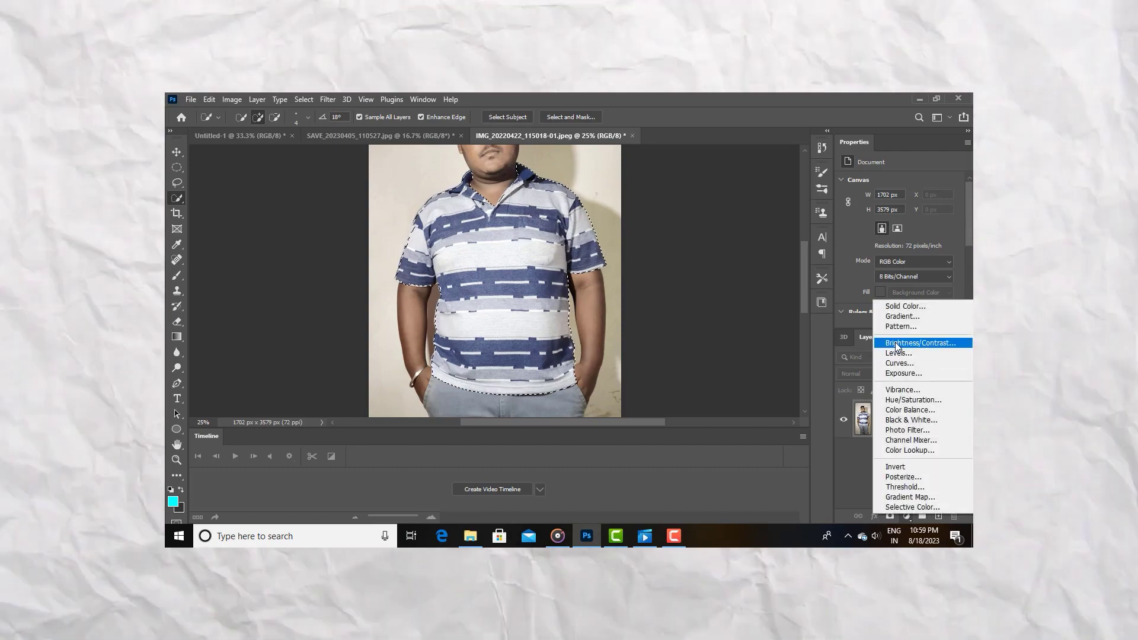
{"action": "left_click", "coordinate": [895, 307]}
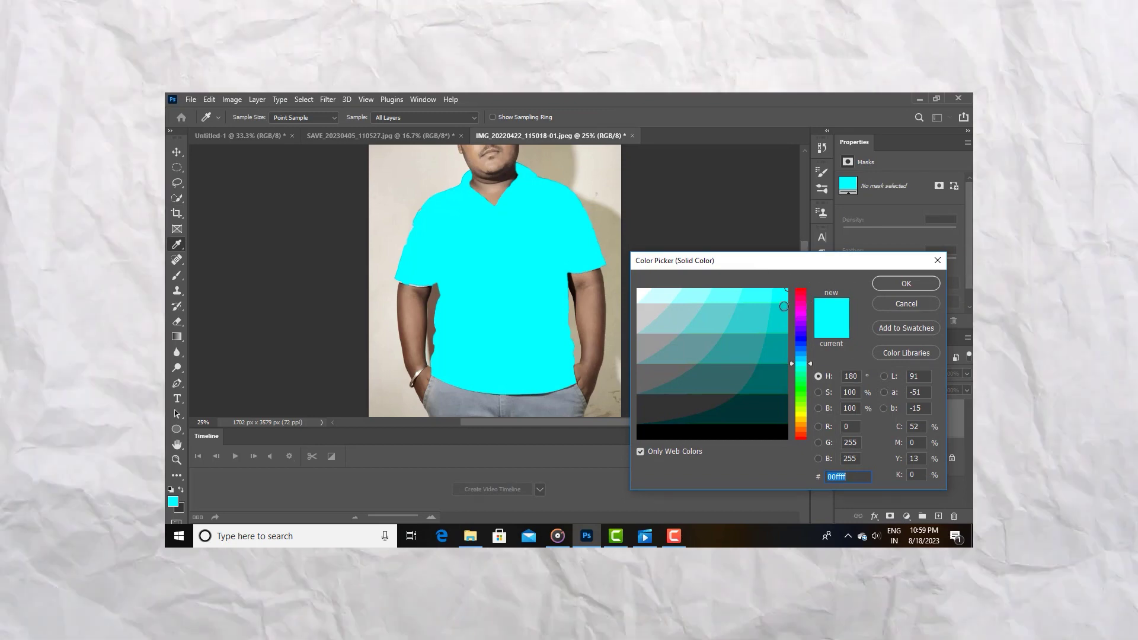
{"action": "left_click_drag", "start_coordinate": [803, 332], "coordinate": [800, 318]}
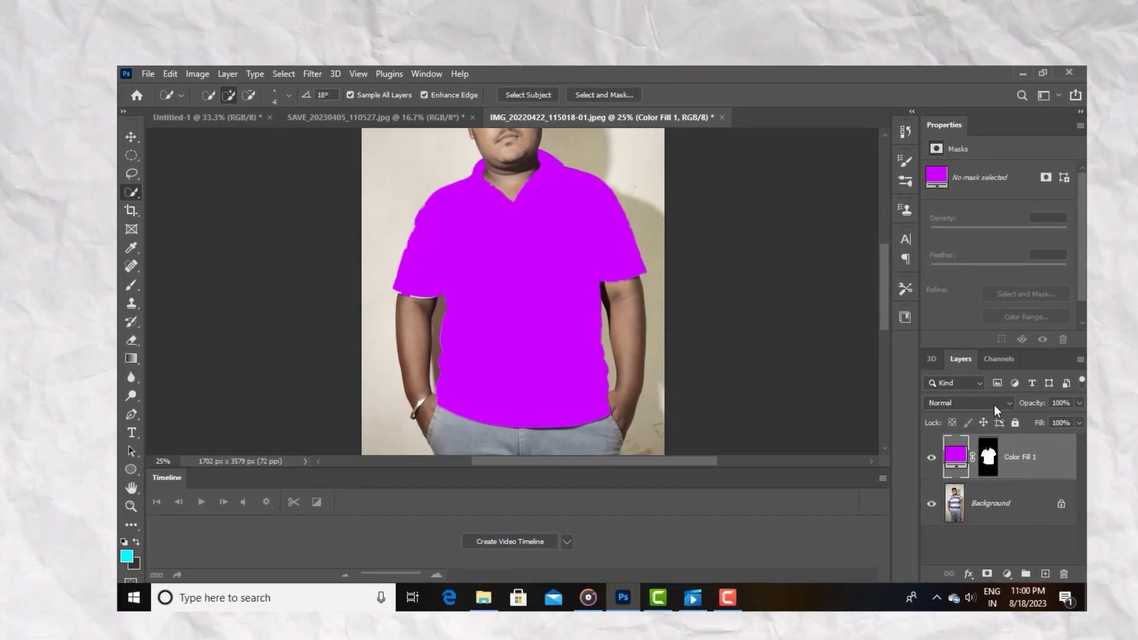
{"action": "left_click", "coordinate": [993, 405]}
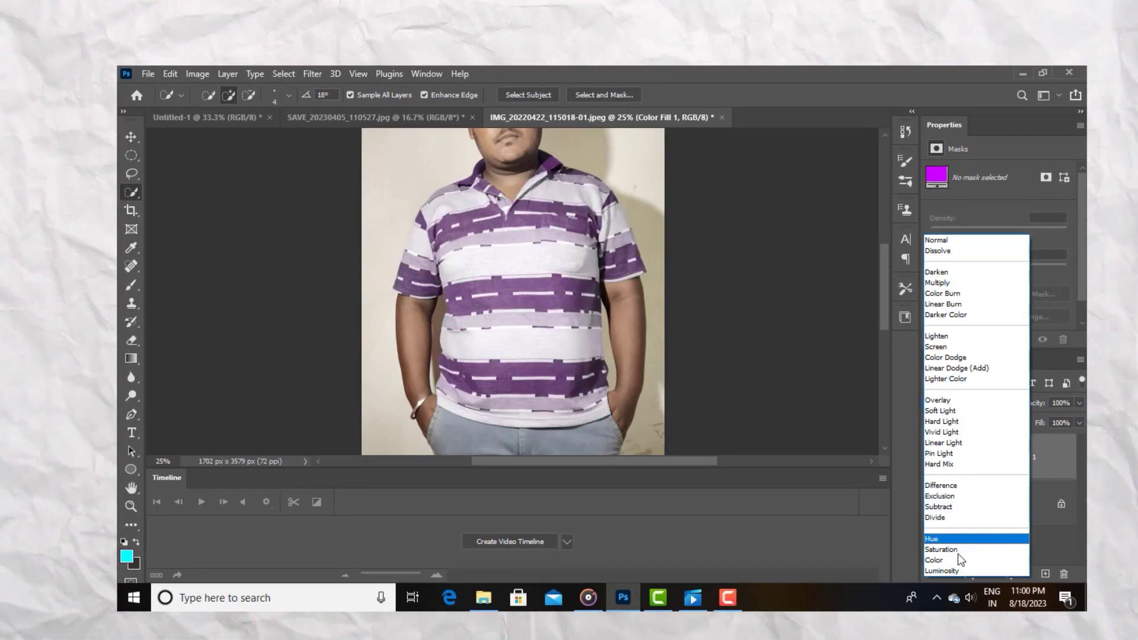
{"action": "left_click", "coordinate": [958, 560]}
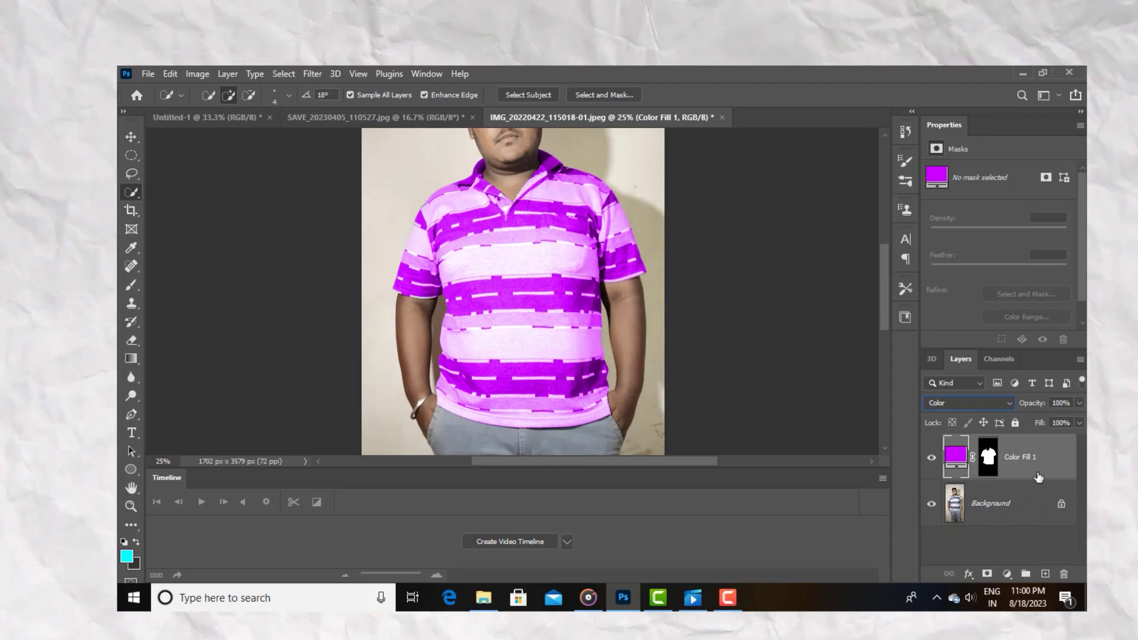
Split the black Underlying Layer slider in the colour fill's Blend If options and move it toward the midtones to bring back shirt shadows
{"action": "right_click", "coordinate": [1044, 472]}
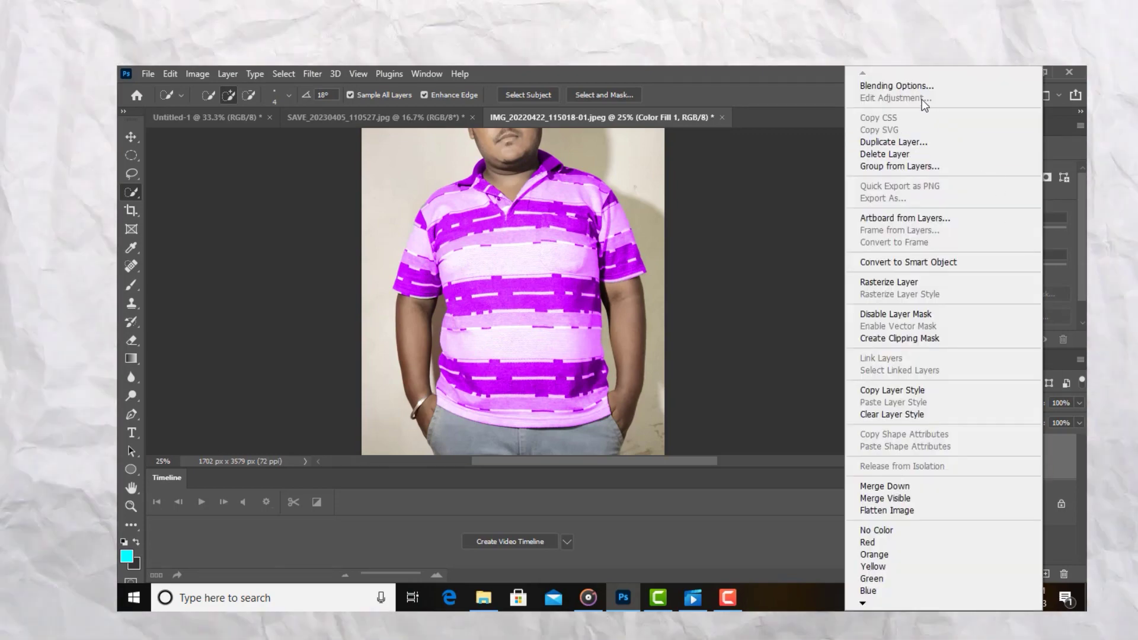
{"action": "left_click", "coordinate": [919, 86]}
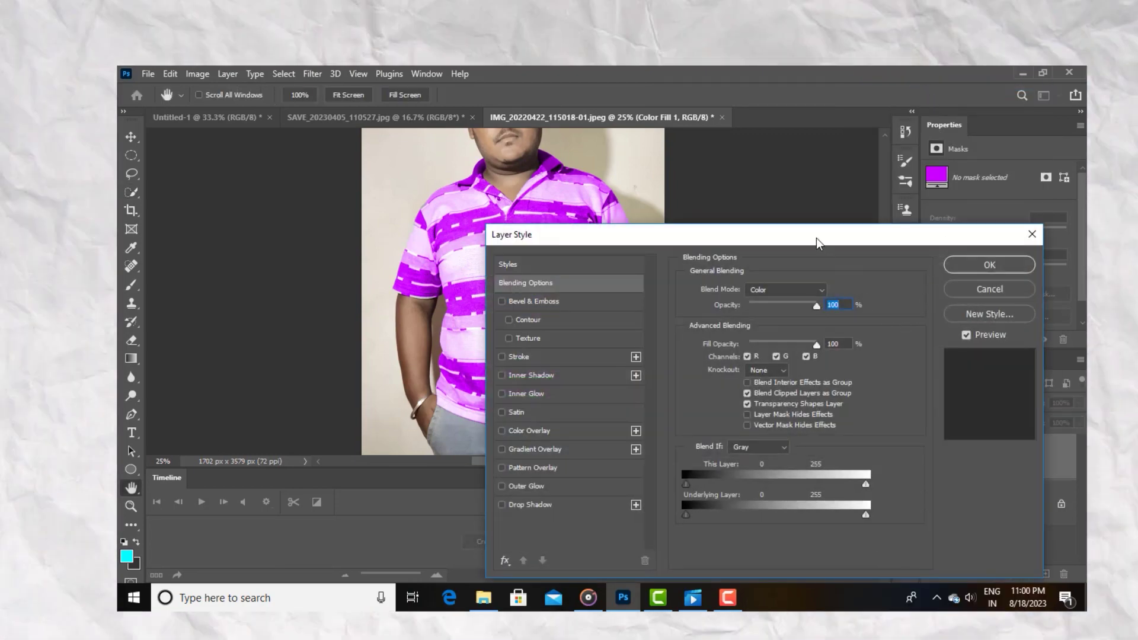
{"action": "left_click_drag", "start_coordinate": [820, 233], "coordinate": [845, 150]}
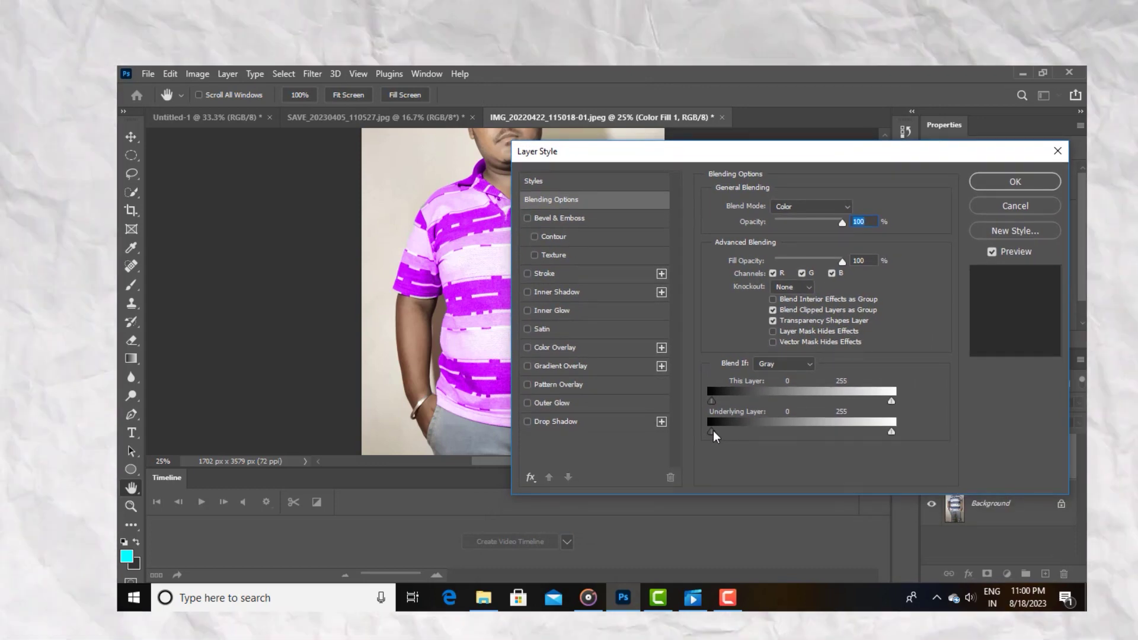
{"action": "key", "text": "alt"}
{"action": "left_click_drag", "start_coordinate": [712, 432], "coordinate": [784, 436]}
{"action": "left_click", "coordinate": [1004, 186]}
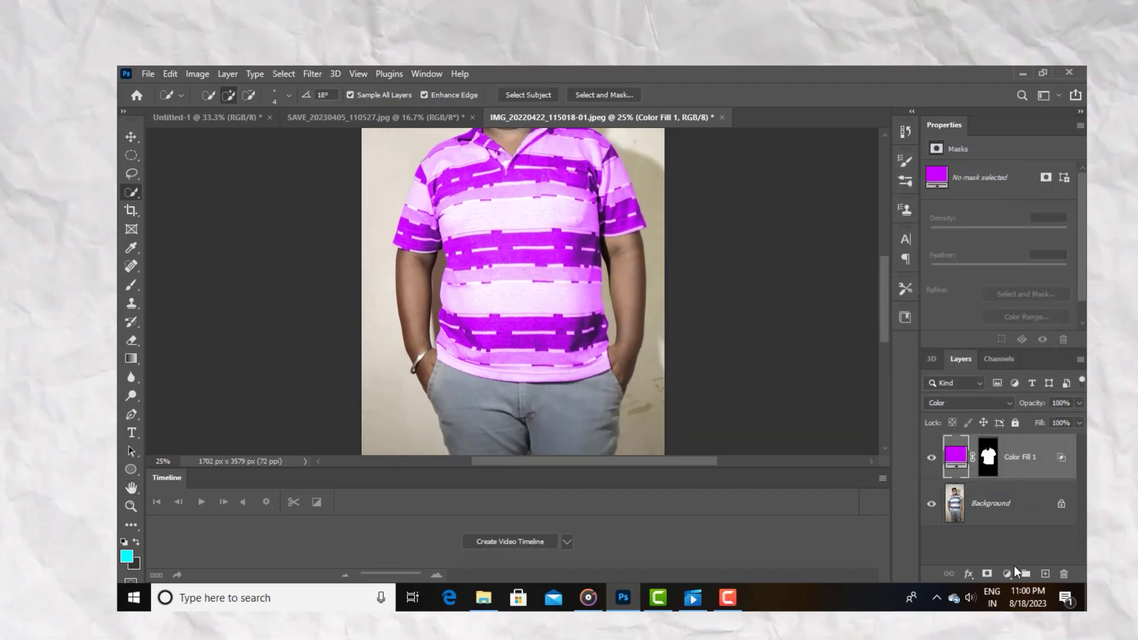
Add a Hue/Saturation adjustment clipped to the colour fill layer and set its hue to -80 to turn the shirt blue
{"action": "left_click", "coordinate": [1009, 573]}
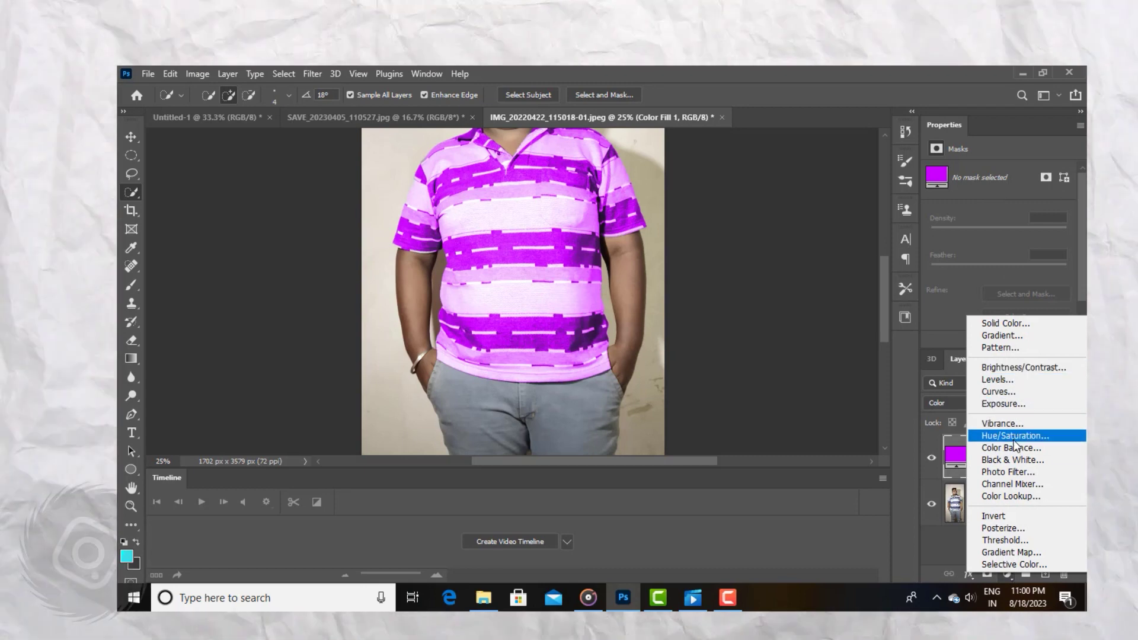
{"action": "left_click", "coordinate": [1011, 436]}
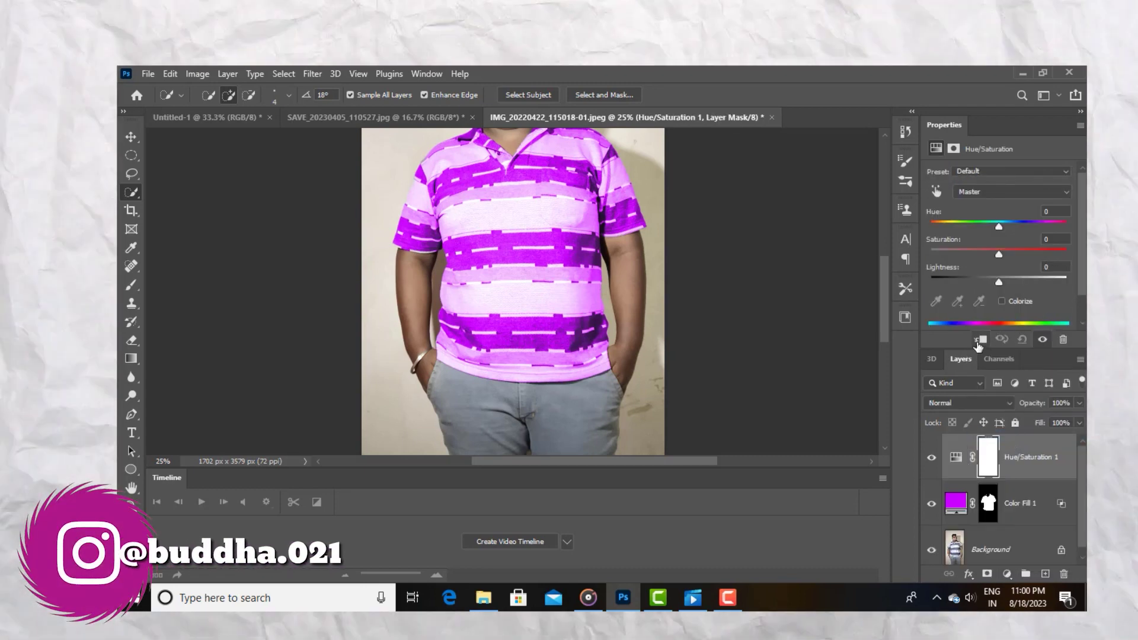
{"action": "left_click", "coordinate": [979, 340]}
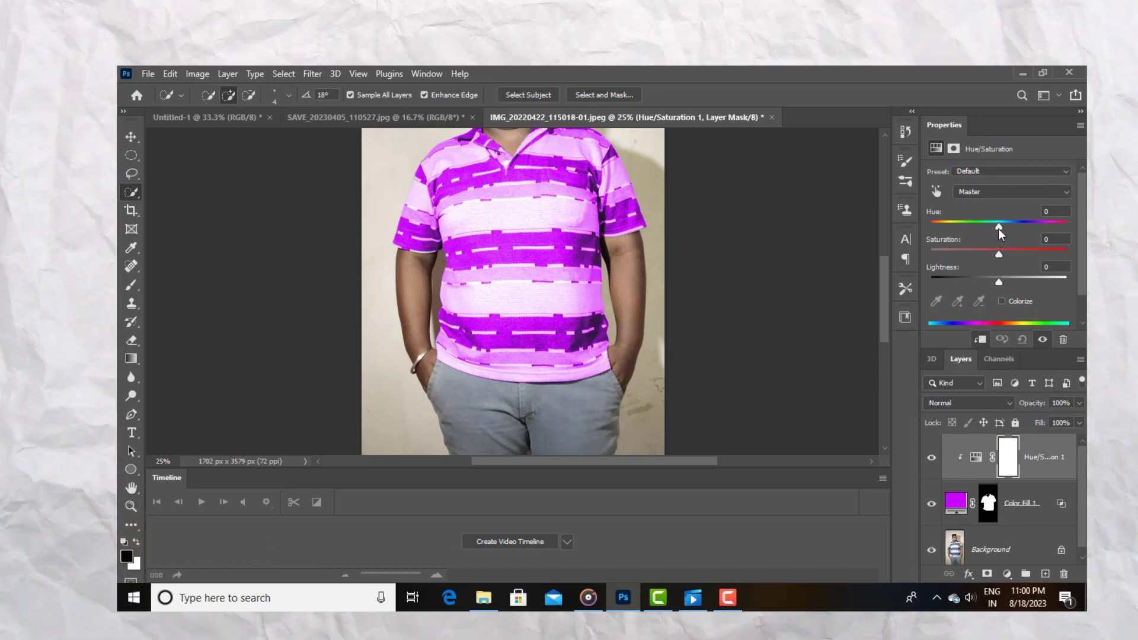
{"action": "left_click_drag", "start_coordinate": [997, 226], "coordinate": [958, 251]}
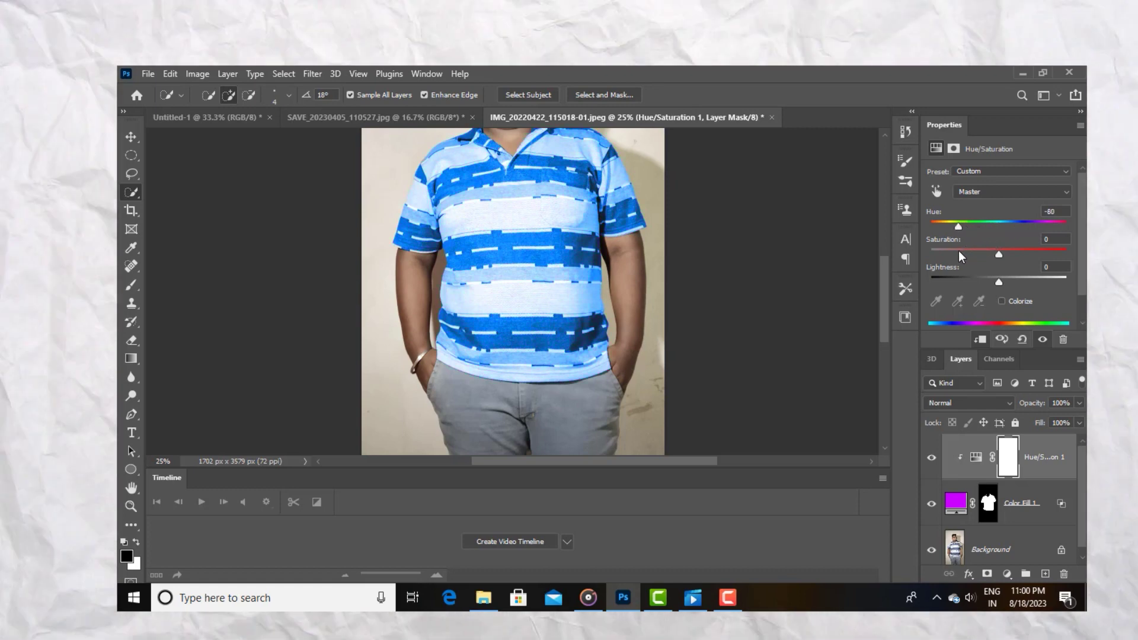
Group the colour fill and Hue/Saturation layers and toggle the group's visibility to compare the original and recoloured shirt
{"action": "key", "text": "ctrl+minus"}
{"action": "key", "text": "ctrl+minus"}
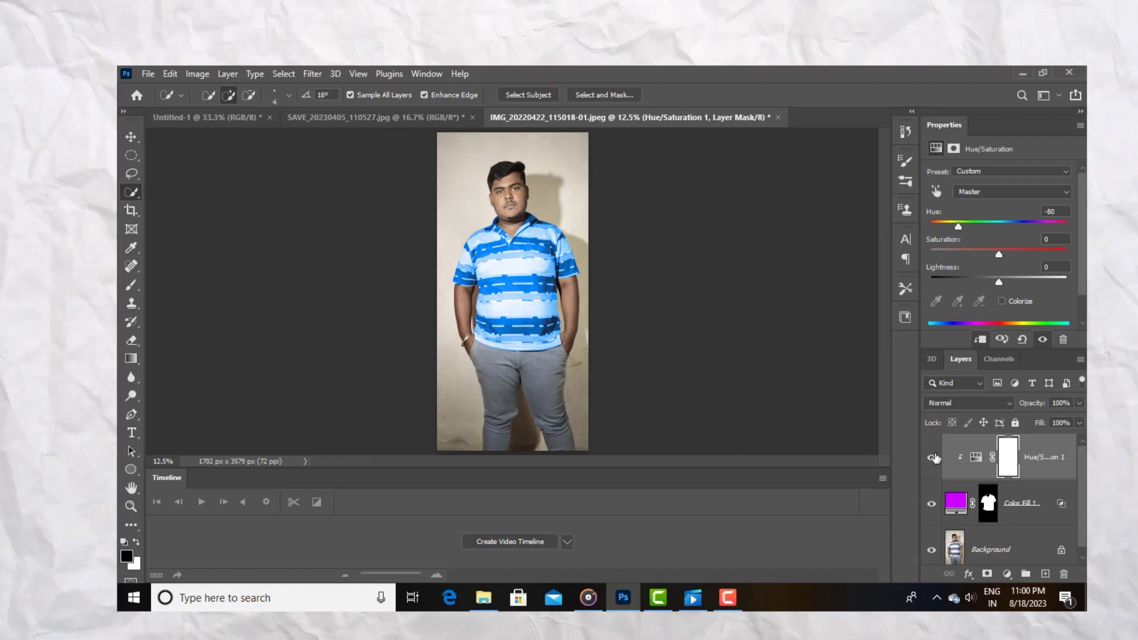
{"action": "left_click", "coordinate": [933, 457]}
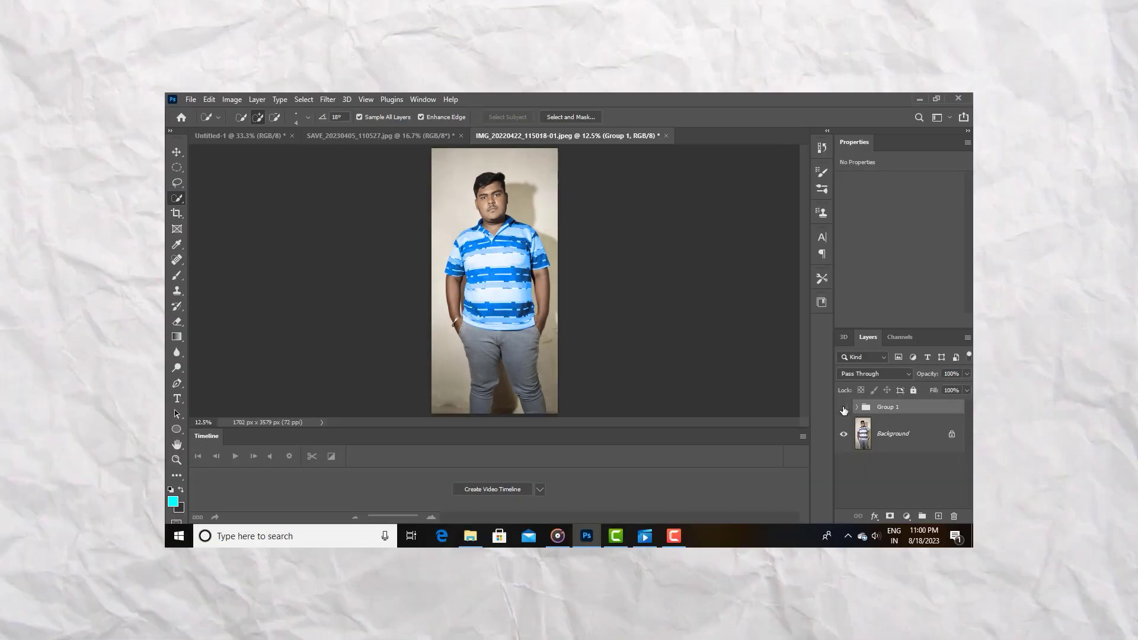
{"action": "left_click", "coordinate": [844, 408]}
{"action": "left_click", "coordinate": [843, 407]}
{"action": "left_click", "coordinate": [844, 408]}
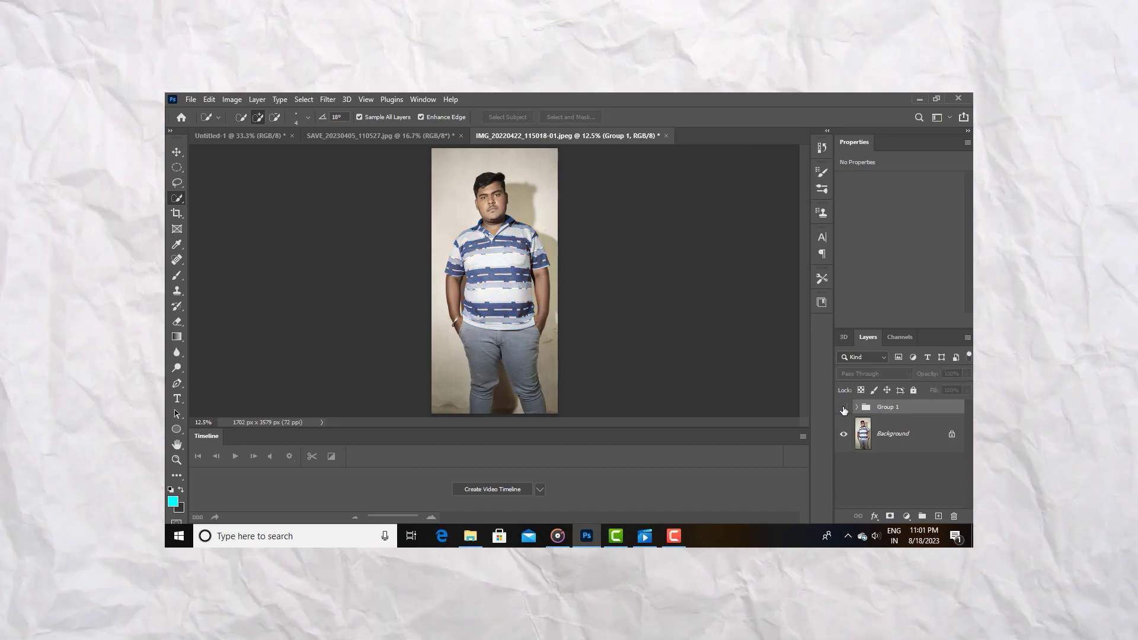
{"action": "left_click", "coordinate": [843, 408]}
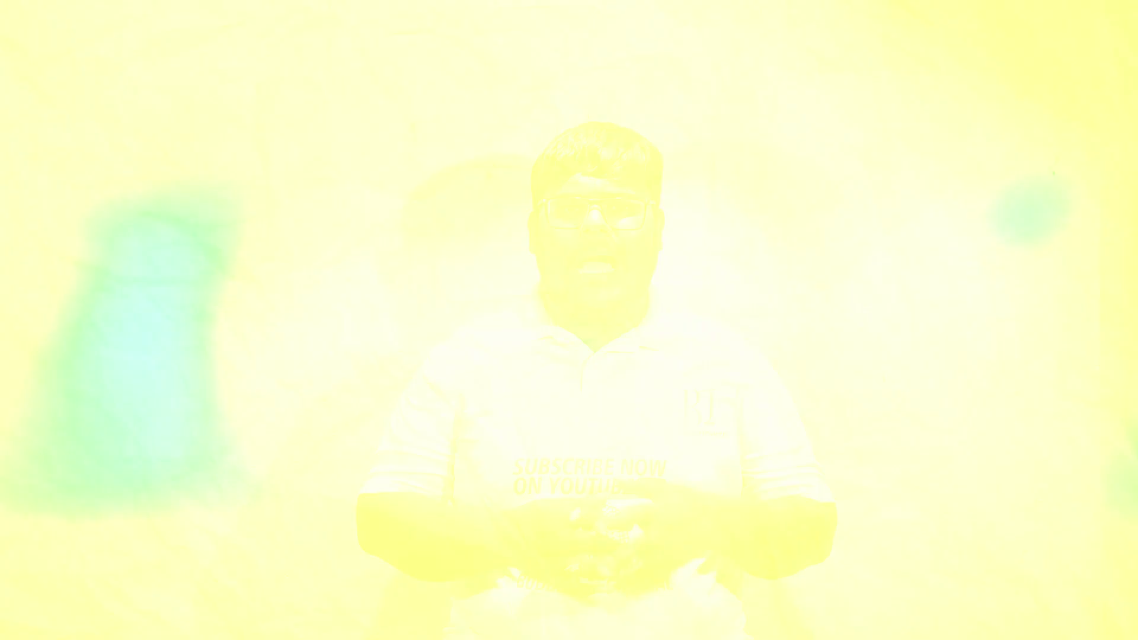